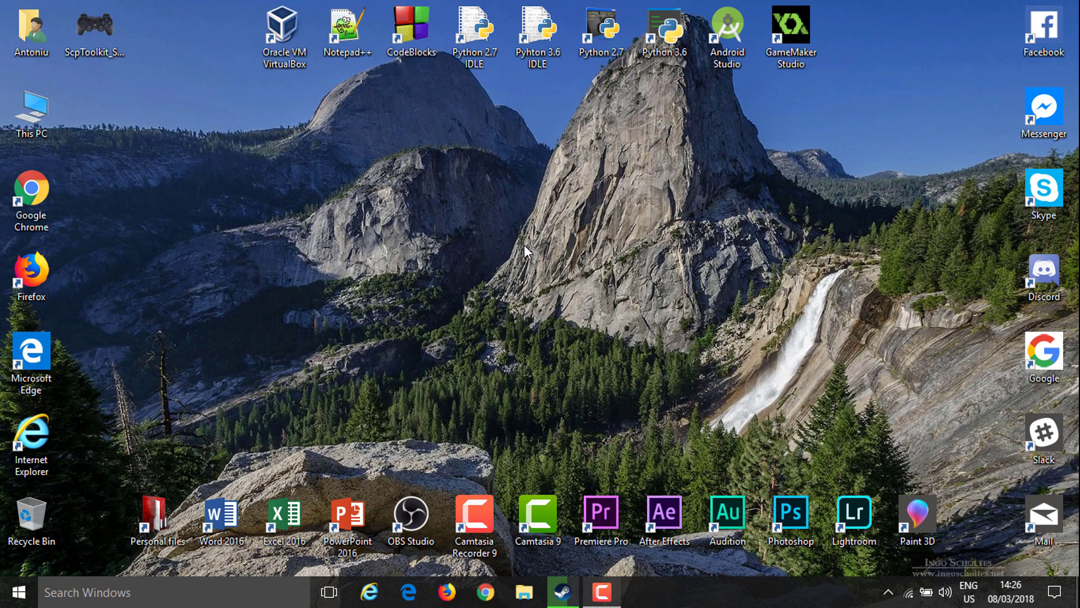
# Select the ScpToolkit_Setup.exe installer file on the desktop.
pyautogui.click(89, 56)
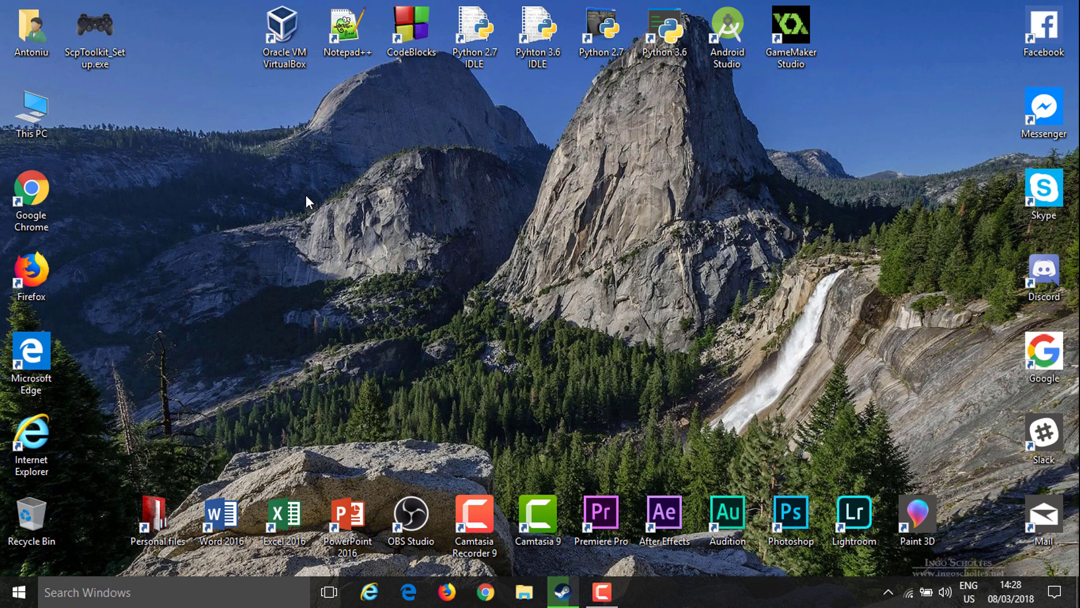
# Search for Control Panel and go to Hardware and Sound.
pyautogui.click(128, 595)
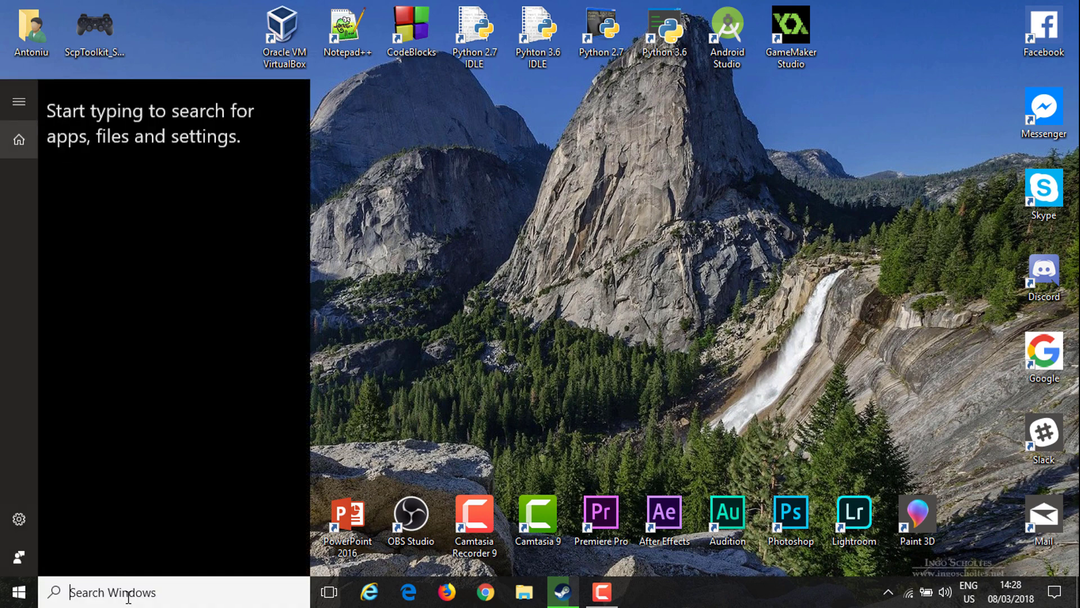
pyautogui.write('CONTROL PPANE')
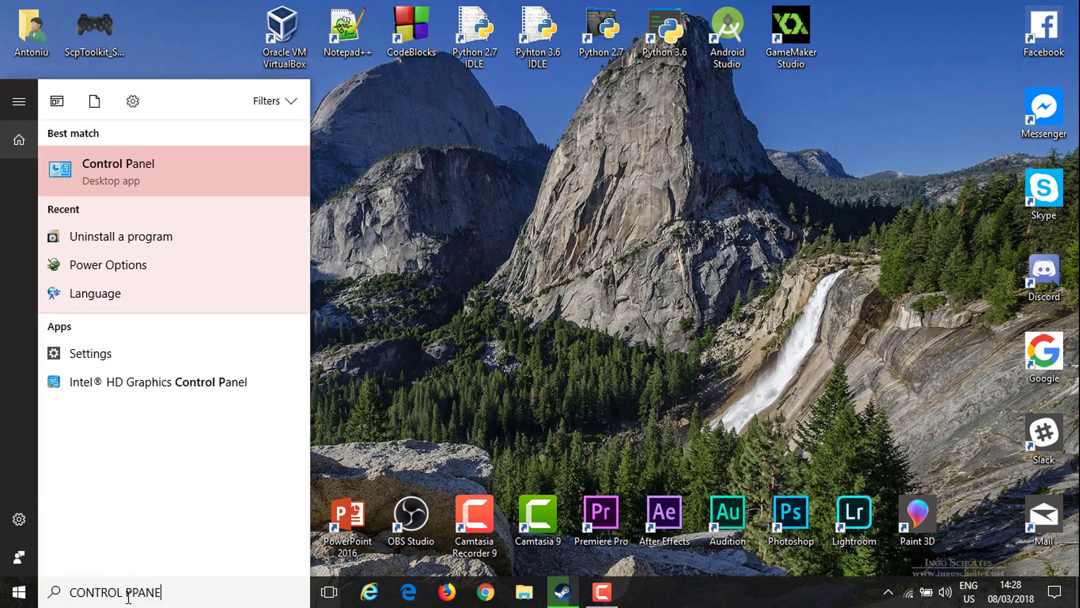
pyautogui.press('BackSpace')
pyautogui.press('BackSpace')
pyautogui.press('BackSpace')
pyautogui.press('BackSpace')
pyautogui.write('ANEL')
pyautogui.press('Return')
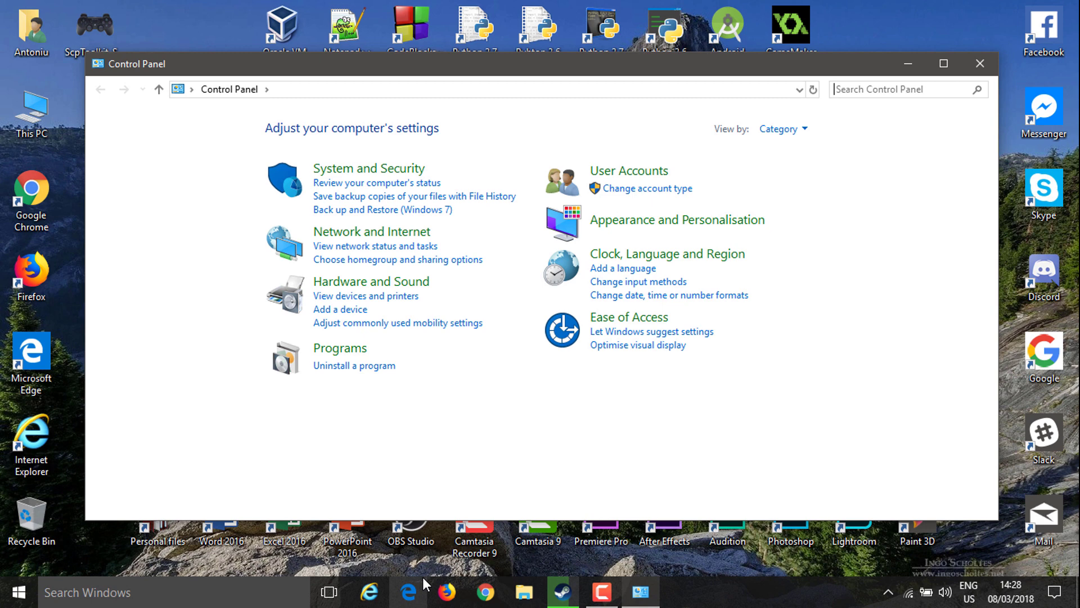
pyautogui.click(347, 284)
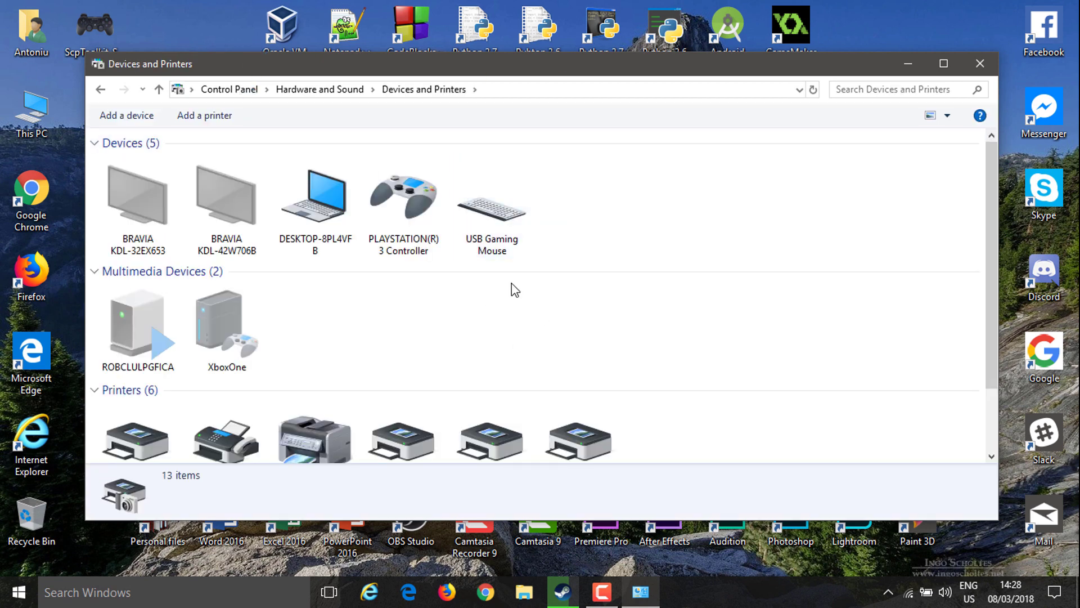
# View the PLAYSTATION(R)3 Controller's game controller settings, then close Devices and Printers.
pyautogui.click(378, 207)
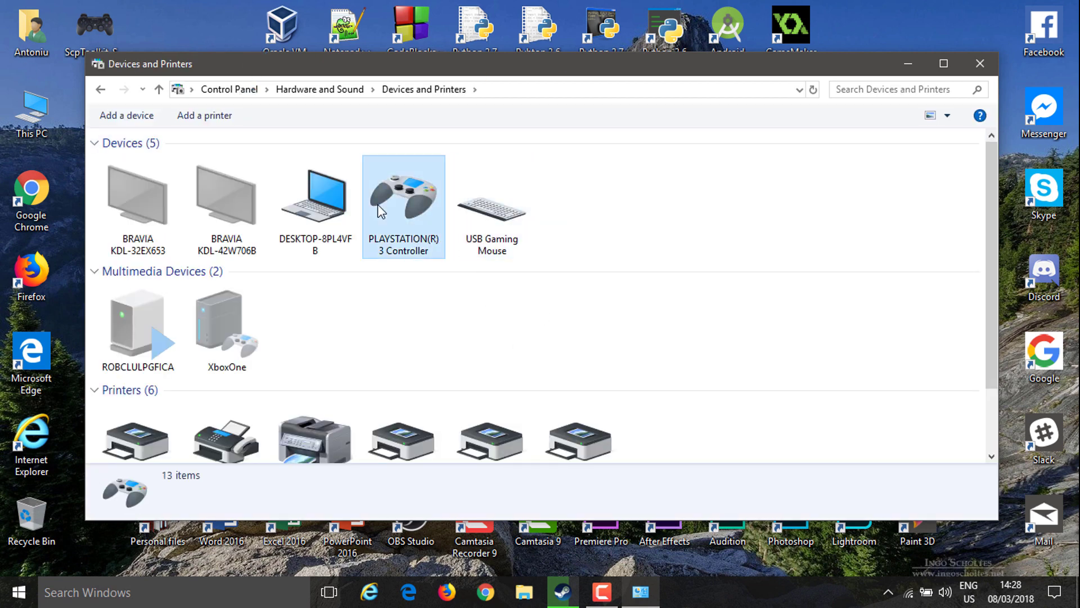
pyautogui.rightClick(407, 217)
pyautogui.click(434, 224)
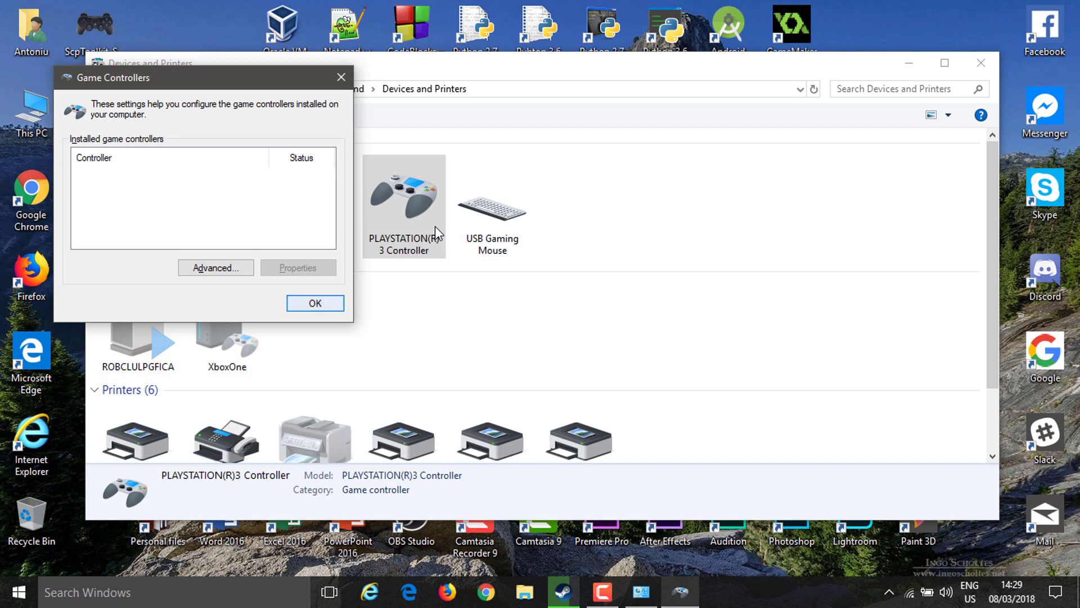
pyautogui.press('Return')
pyautogui.click(650, 212)
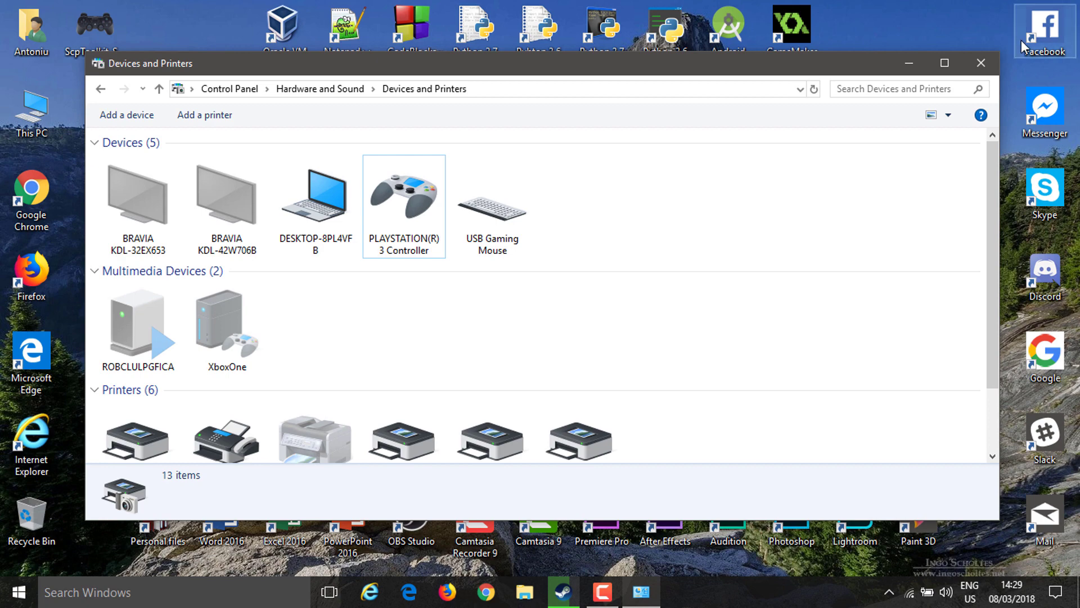
pyautogui.click(980, 62)
# Run ScpToolkit_Setup.exe past the security warning and agree to the license terms.
pyautogui.doubleClick(110, 30)
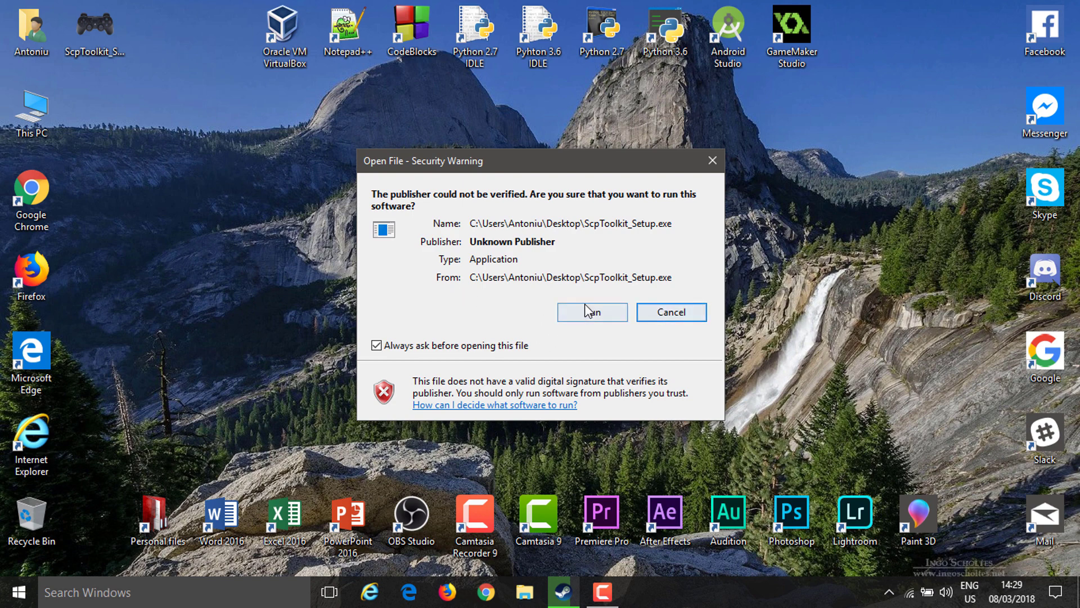
pyautogui.click(591, 311)
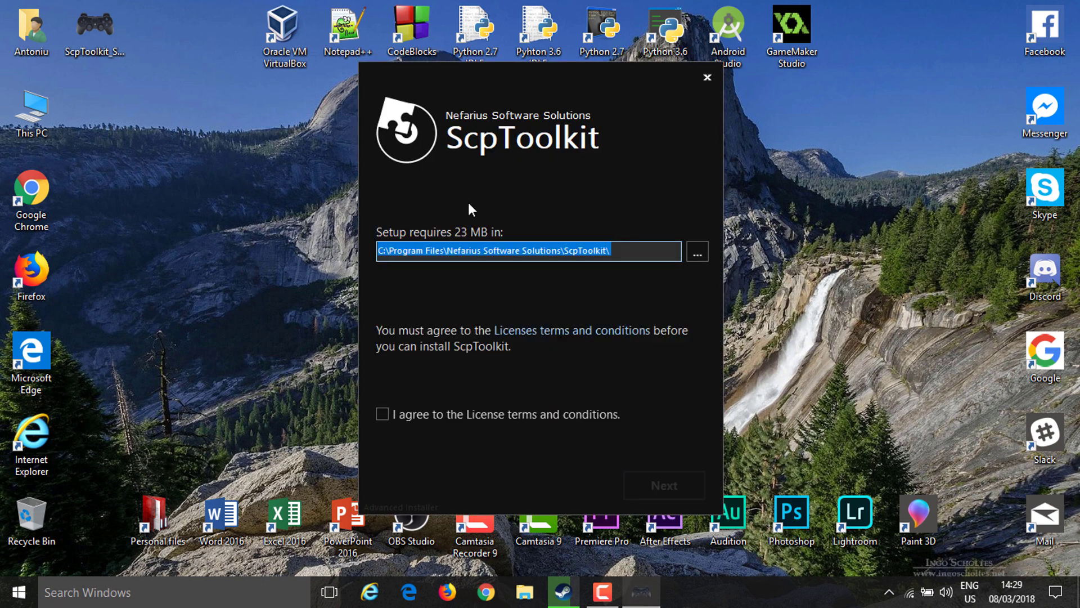
pyautogui.click(381, 416)
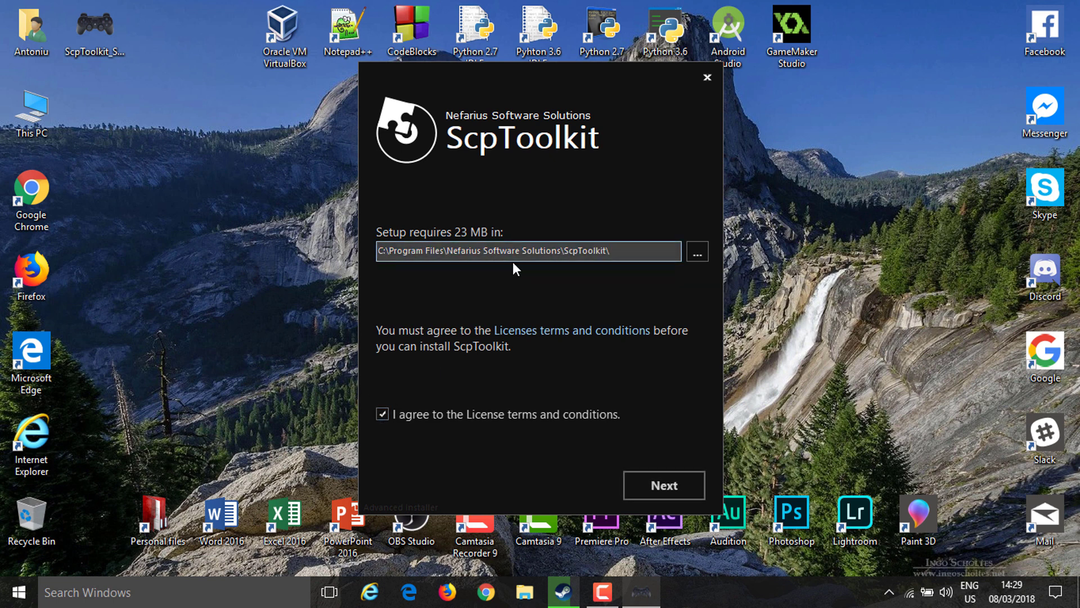
# Move to the feature selection page and review the installation folder details.
pyautogui.click(666, 481)
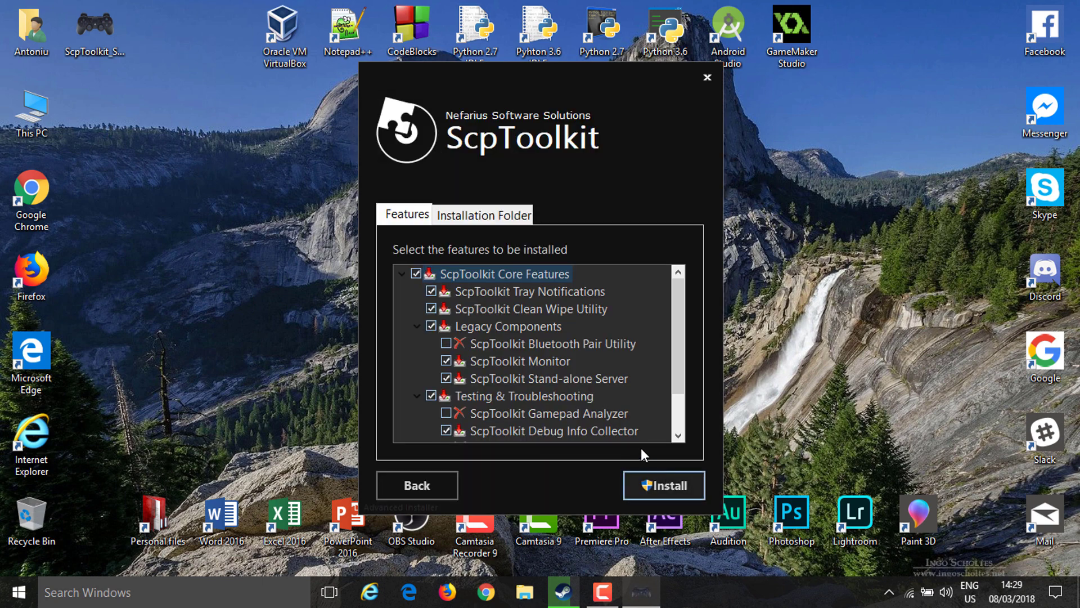
pyautogui.scroll(-1, 549, 371)
pyautogui.scroll(1, 569, 421)
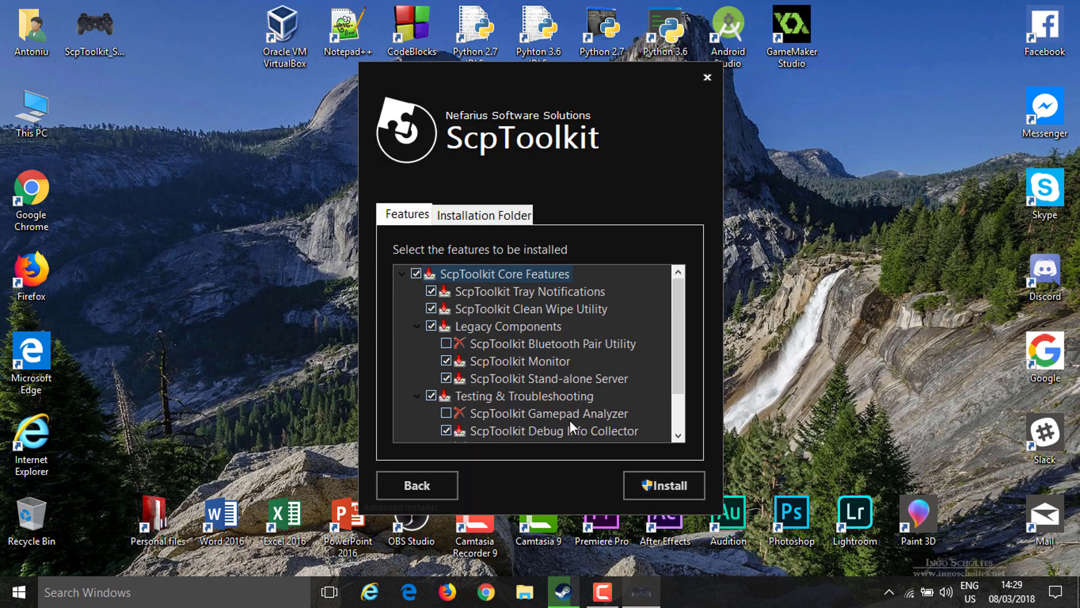
pyautogui.click(461, 224)
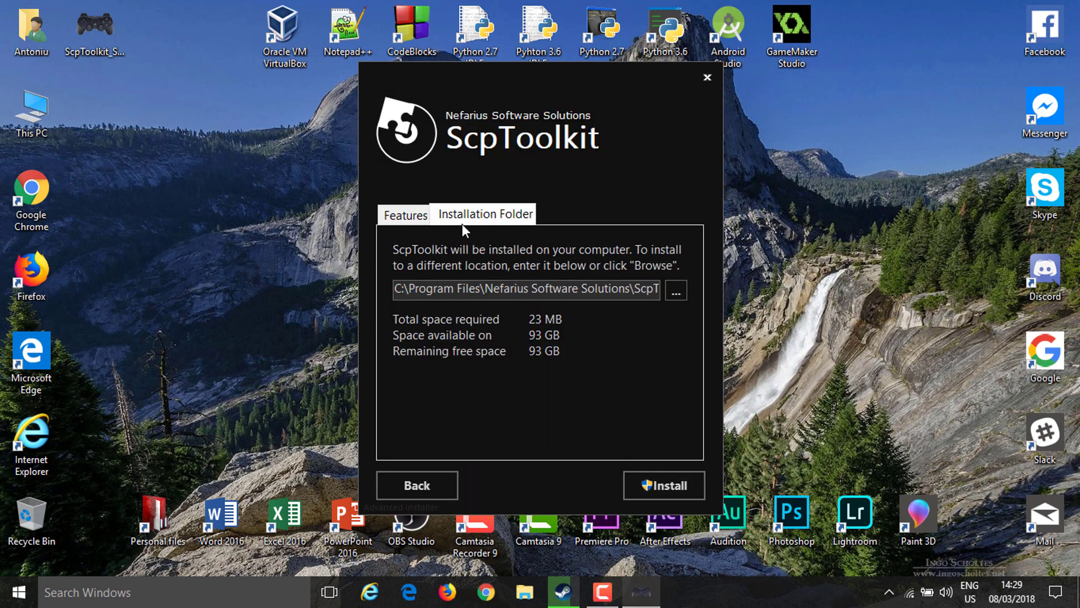
pyautogui.click(386, 215)
pyautogui.scroll(-1, 517, 379)
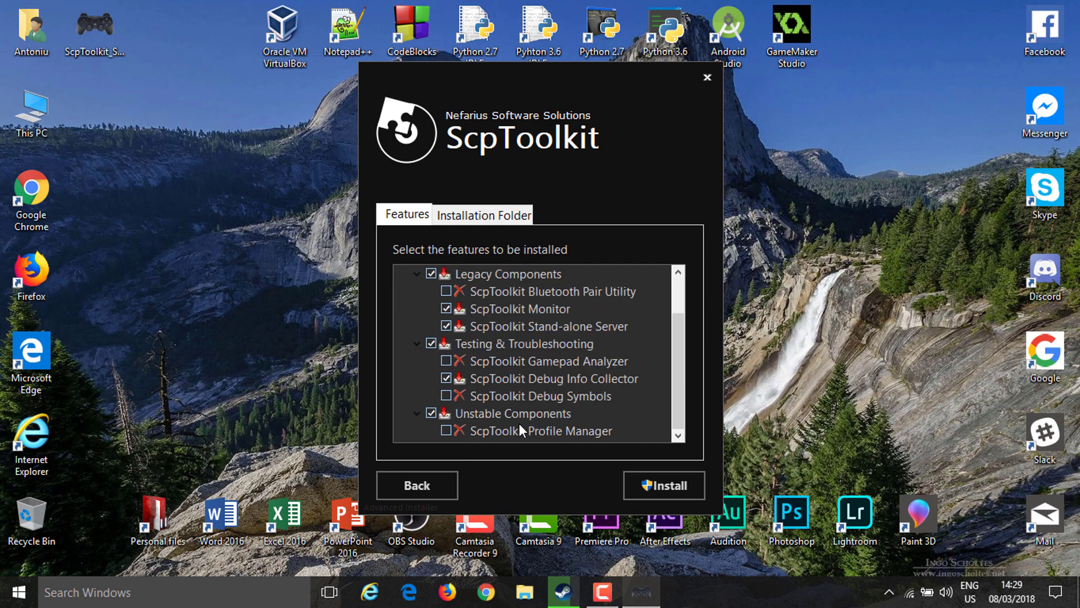
pyautogui.scroll(1, 552, 430)
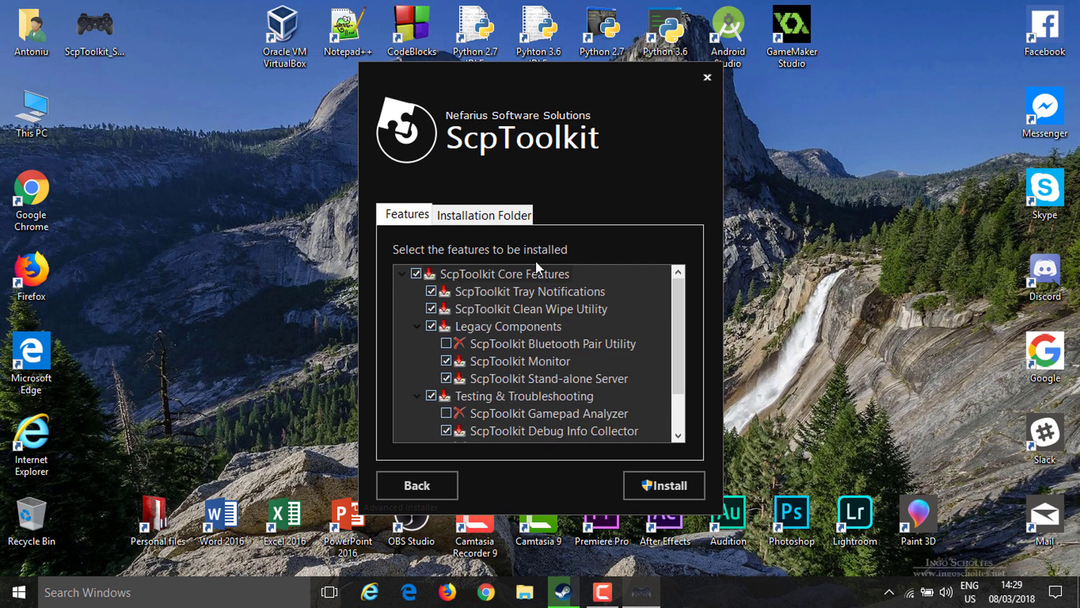
# Include Bluetooth Pair Utility and Gamepad Analyzer, exclude Unstable Components, and install.
pyautogui.click(447, 344)
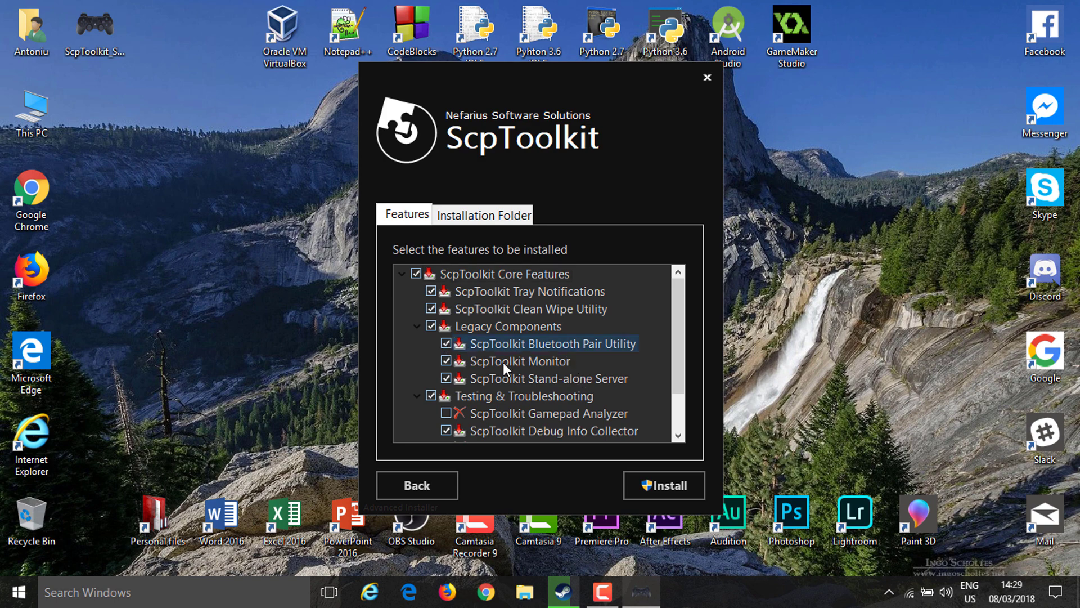
pyautogui.scroll(-1, 572, 378)
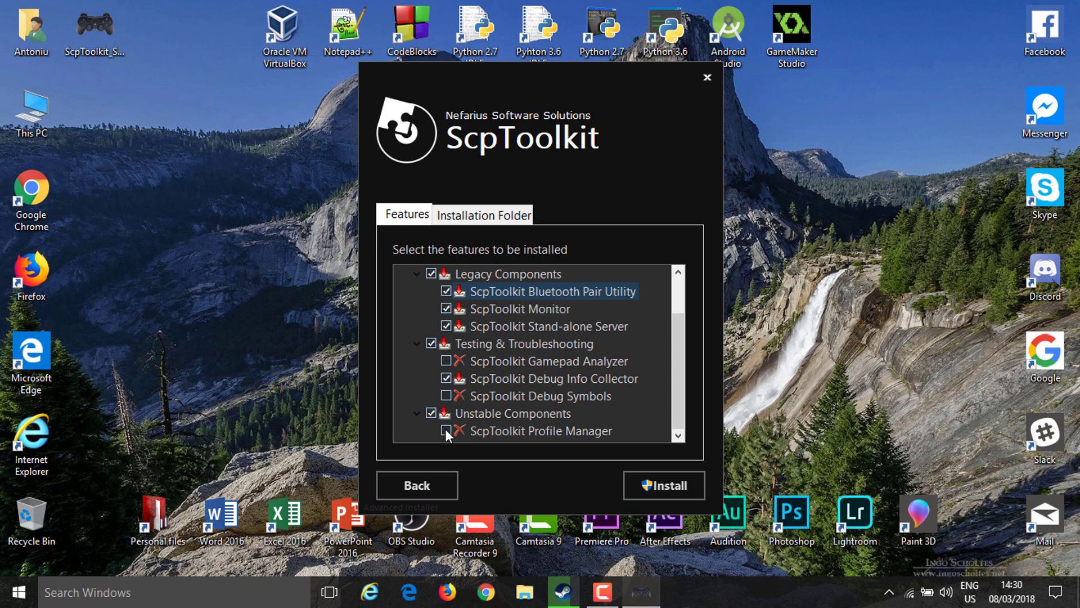
pyautogui.click(432, 412)
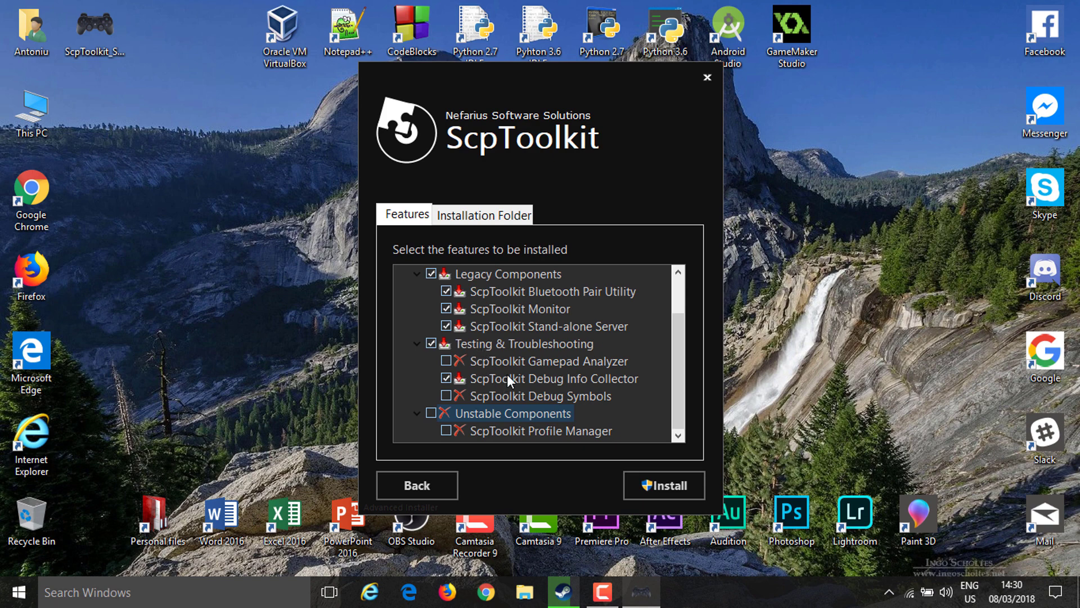
pyautogui.scroll(1, 524, 393)
pyautogui.click(445, 414)
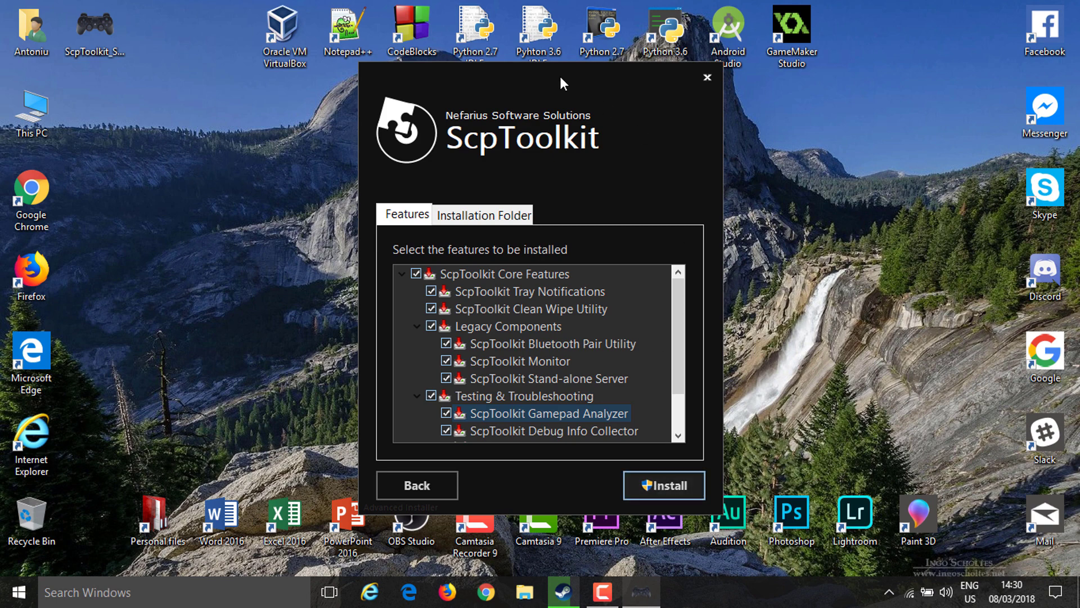
pyautogui.scroll(-1, 559, 344)
pyautogui.click(640, 486)
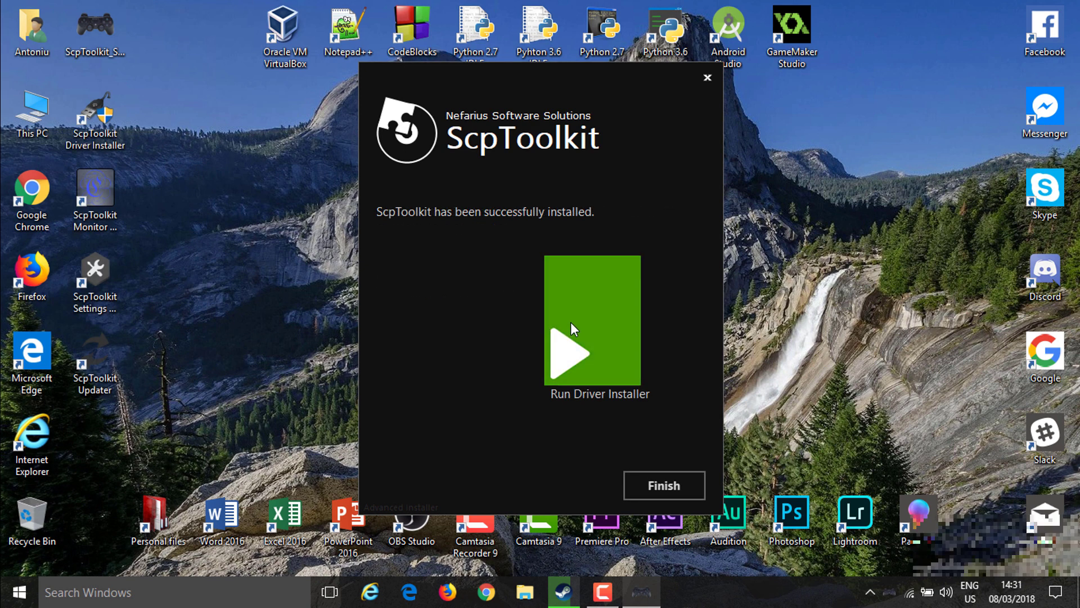
# Launch Run Driver Installer and close the completed ScpToolkit setup wizard with Finish.
pyautogui.click(565, 359)
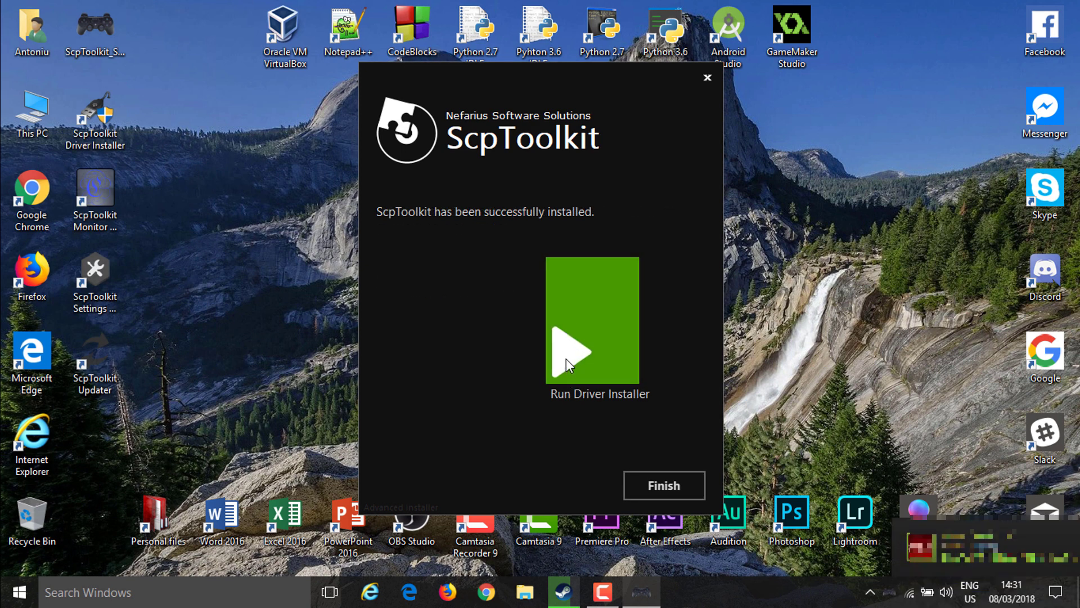
pyautogui.click(647, 474)
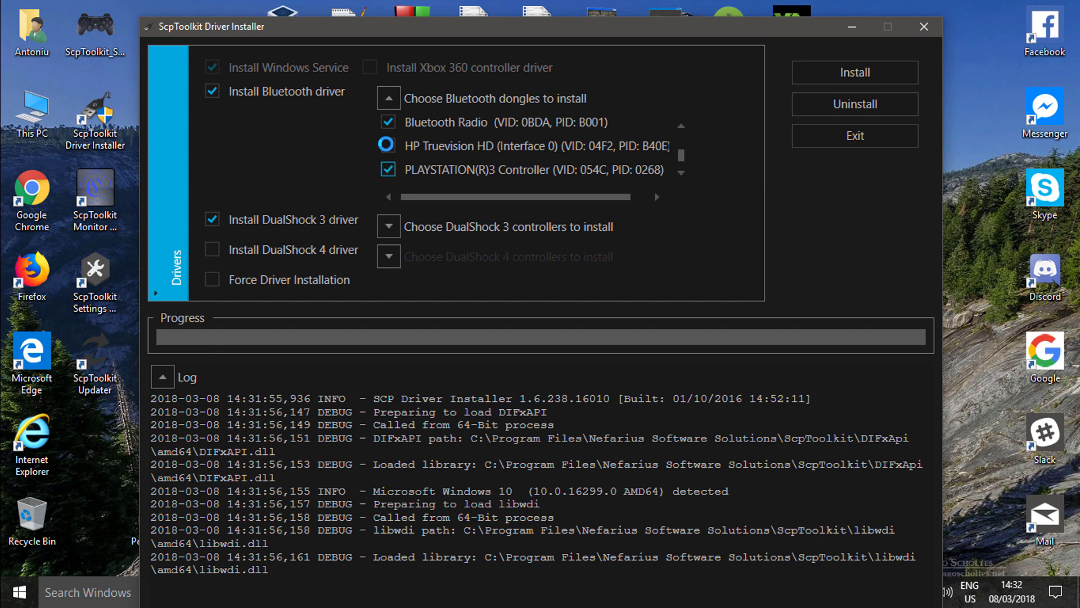
# Show the DualShock 3 list, keep PLAYSTATION(R)3 Controller selected, and install the drivers.
pyautogui.click(388, 227)
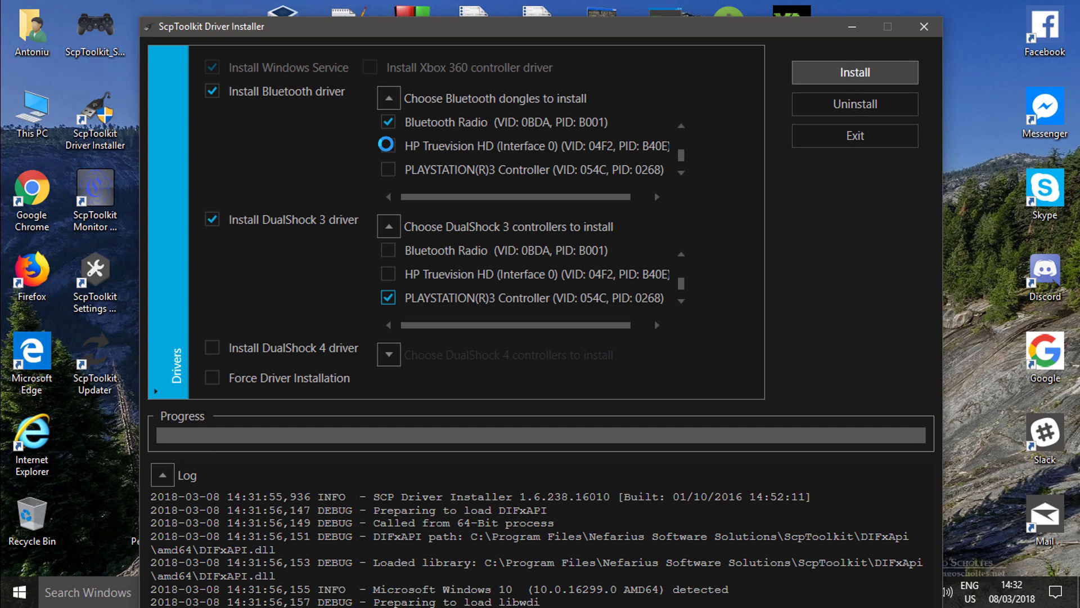
pyautogui.press('Return')
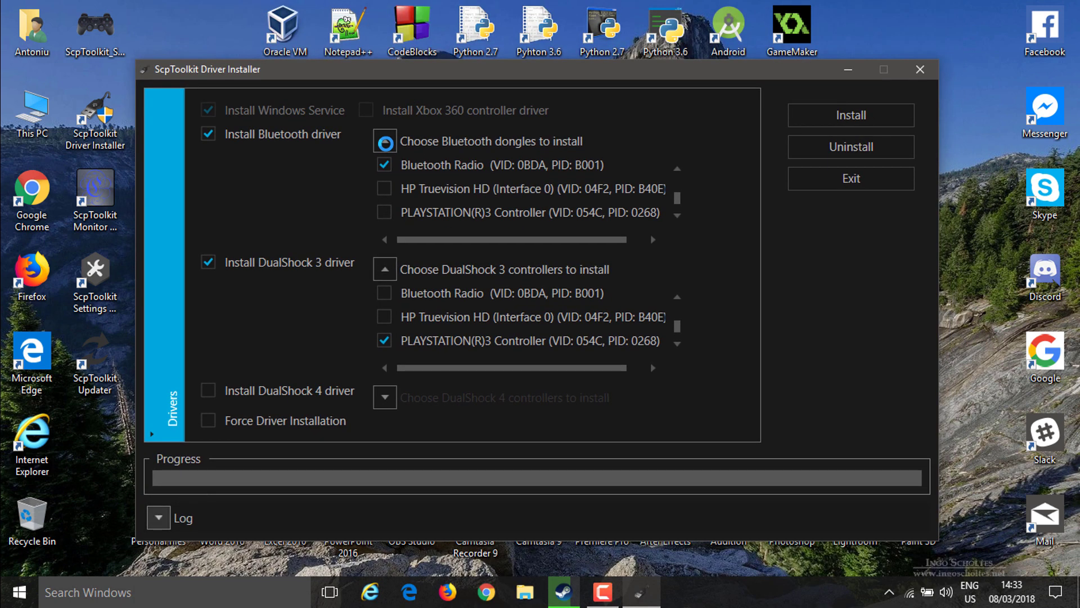
# Close the driver installer and exit the ScpToolkit helper app from the system tray.
pyautogui.hotkey('alt', 'F4')
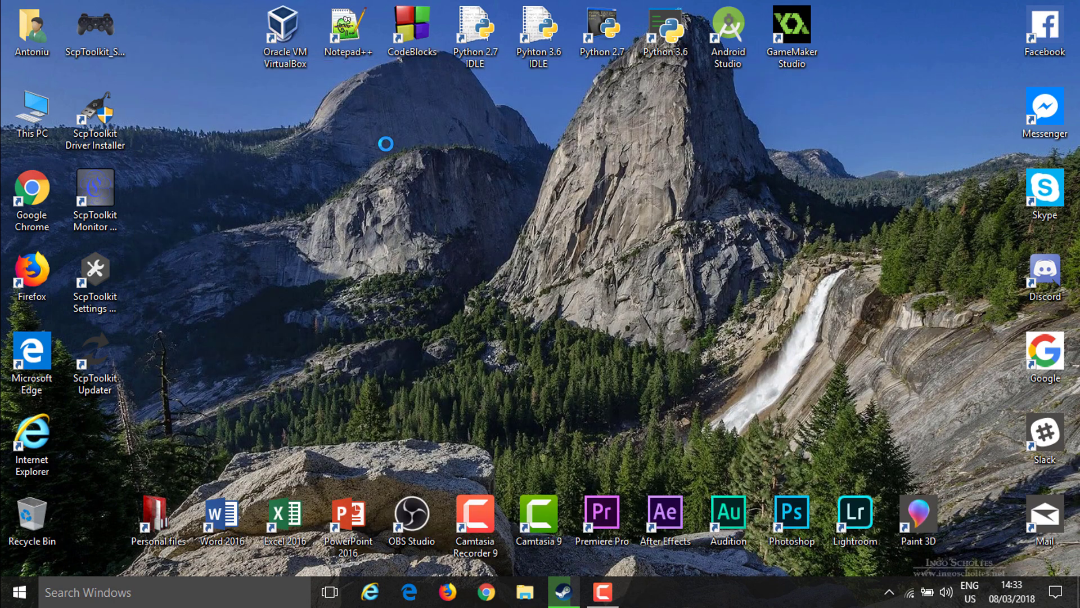
pyautogui.click(889, 591)
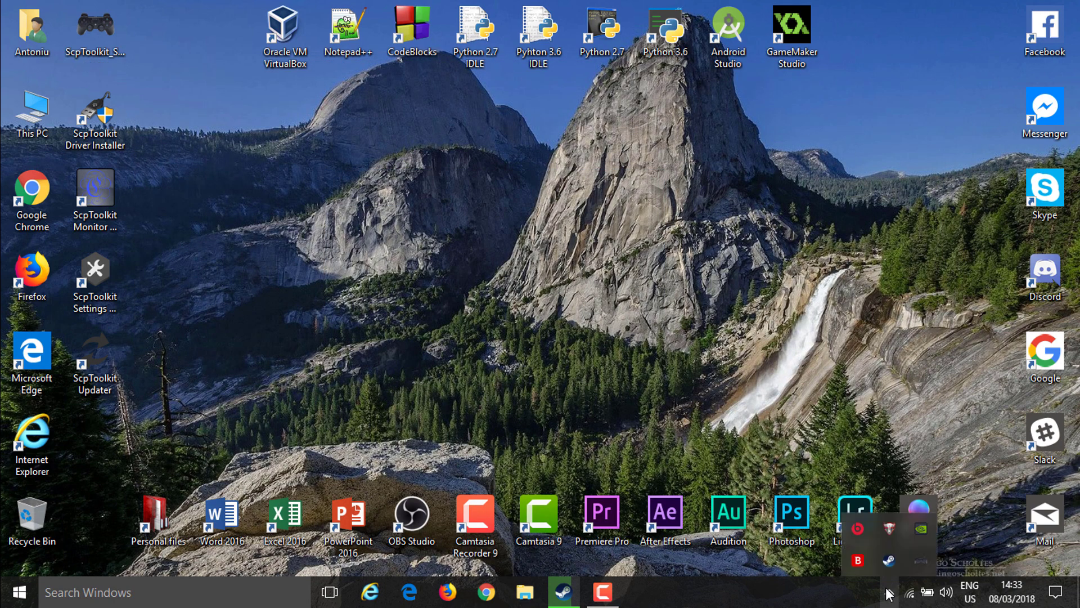
pyautogui.rightClick(928, 557)
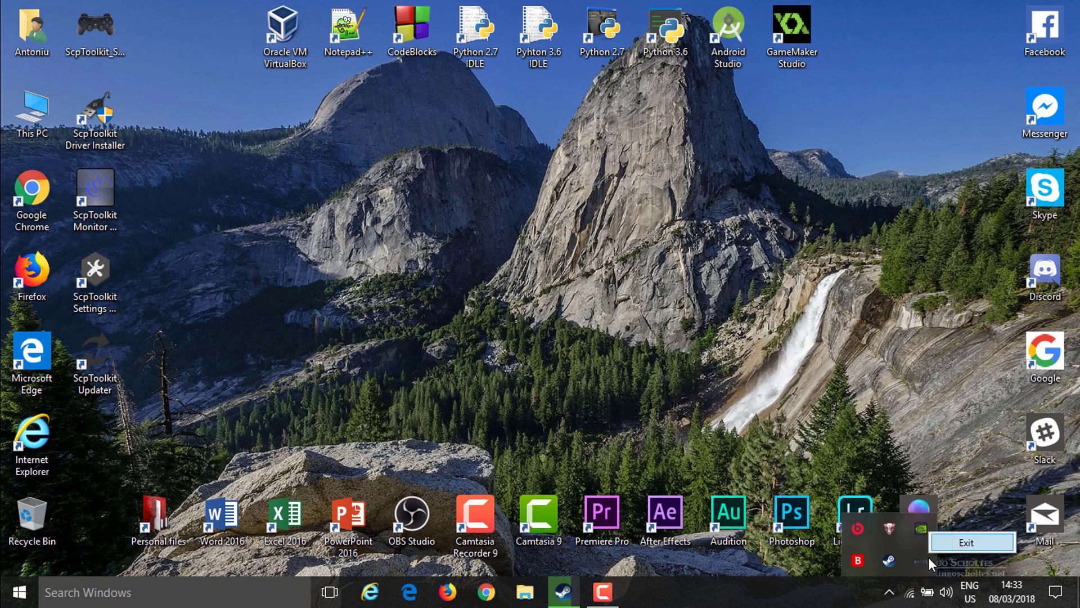
pyautogui.press('Return')
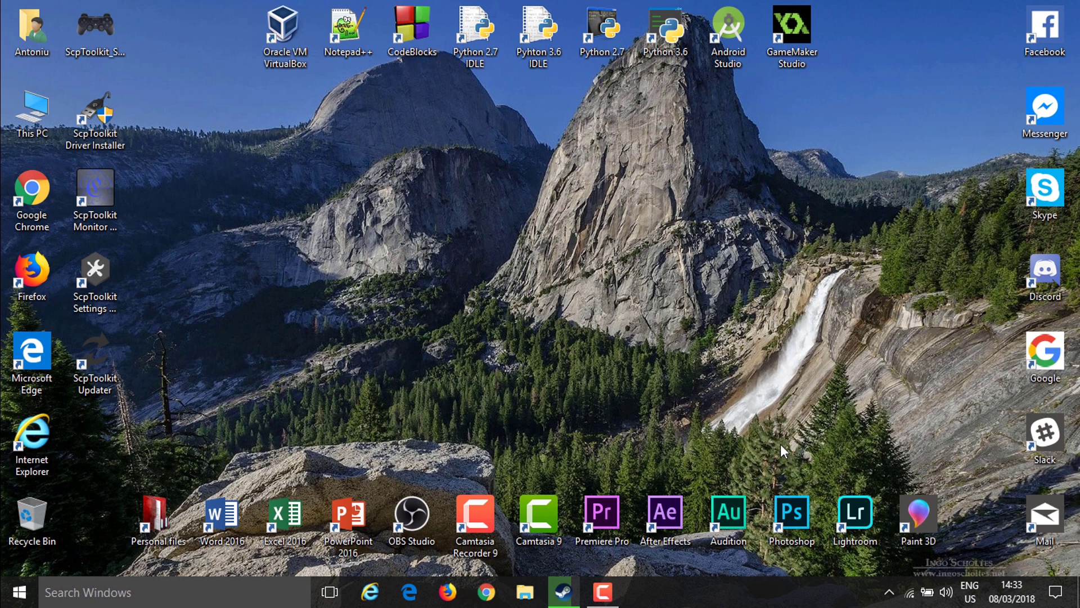
pyautogui.moveTo(236, 211); pyautogui.dragTo(720, 428)
pyautogui.rightClick(709, 590)
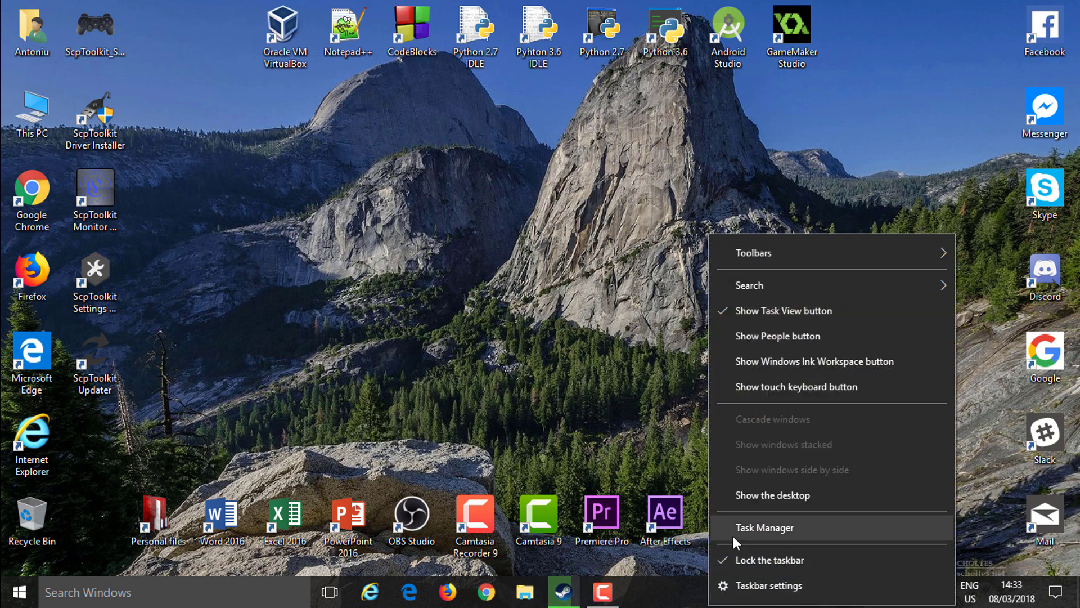
pyautogui.click(731, 526)
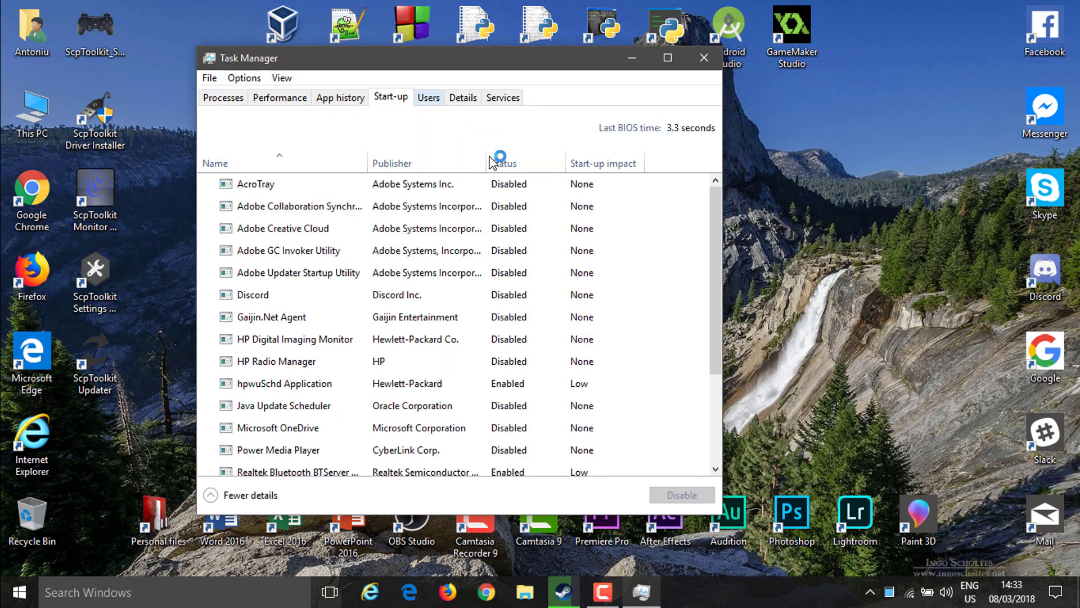
pyautogui.scroll(-2, 493, 162)
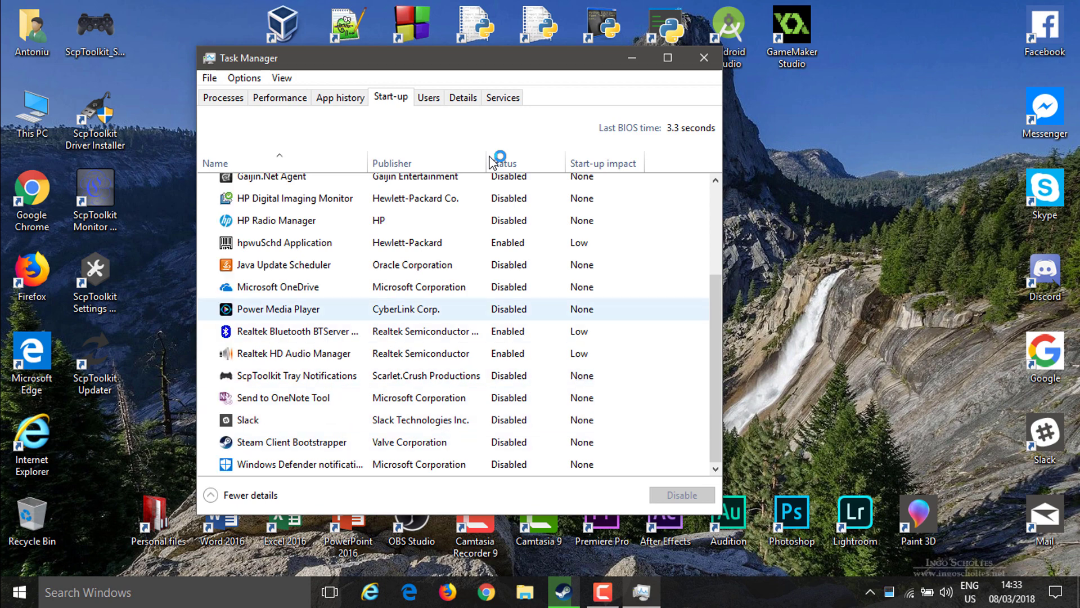
pyautogui.click(297, 375)
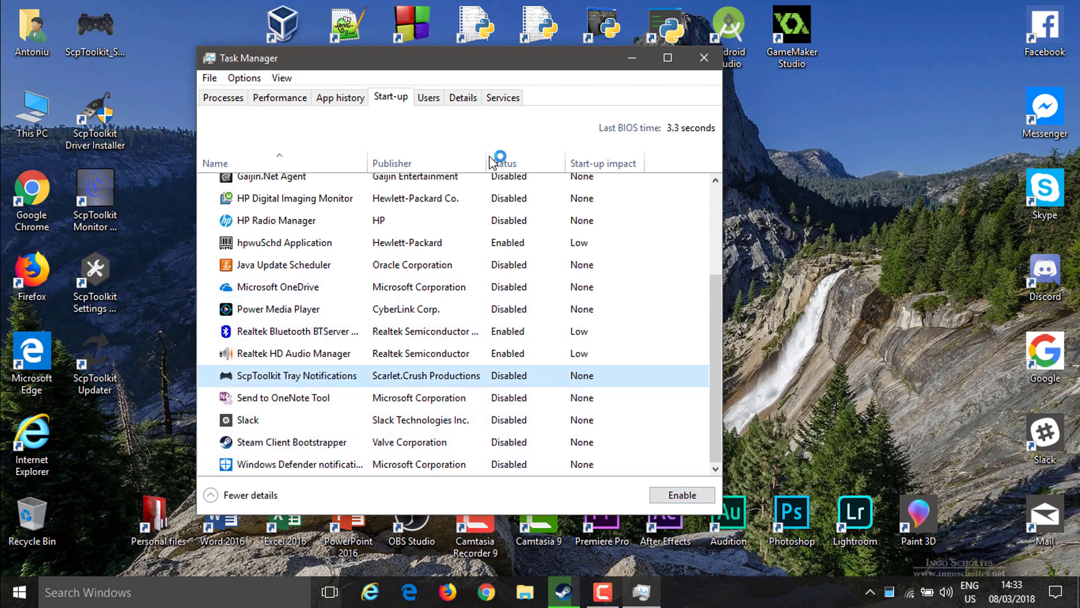
pyautogui.scroll(1, 492, 163)
pyautogui.scroll(2, 493, 163)
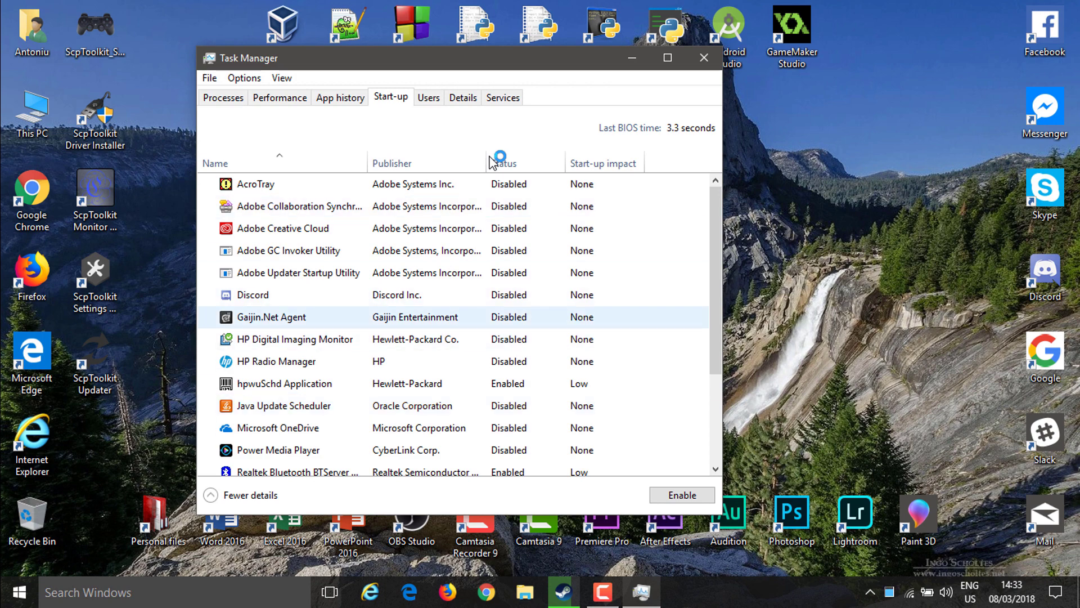
pyautogui.scroll(-2, 492, 162)
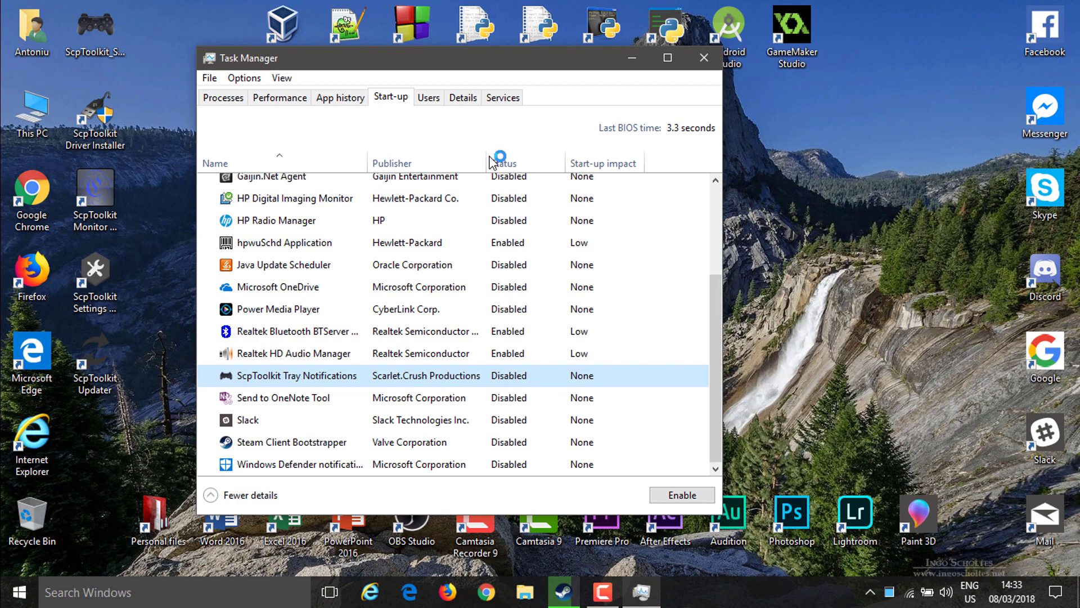
pyautogui.hotkey('alt', 'F4')
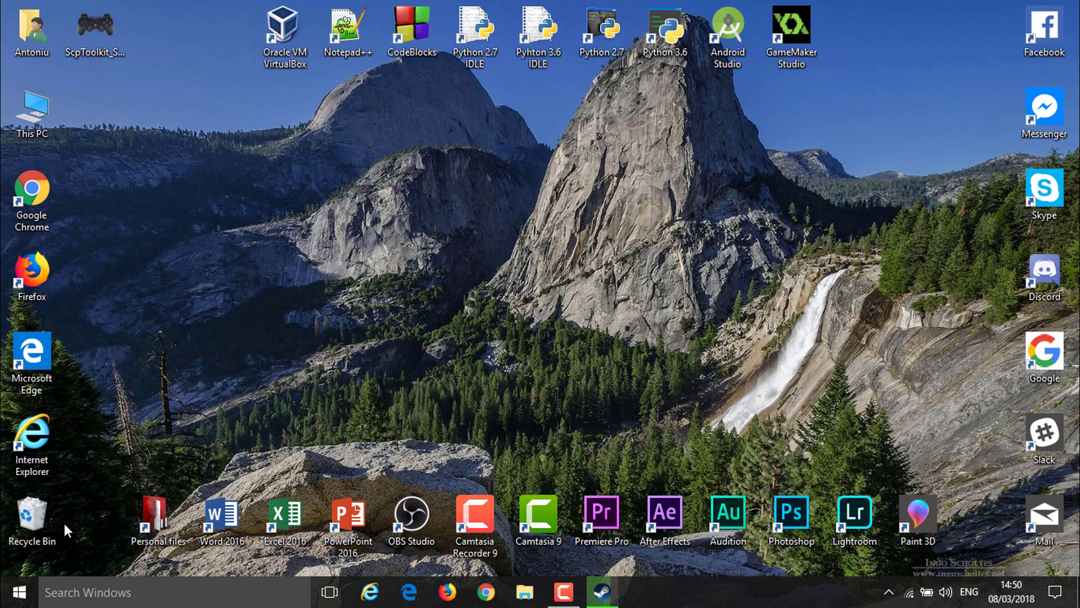
# Start ScpToolkit Stand-alone Server from the ScpToolkit folder in the Start menu.
pyautogui.click(14, 588)
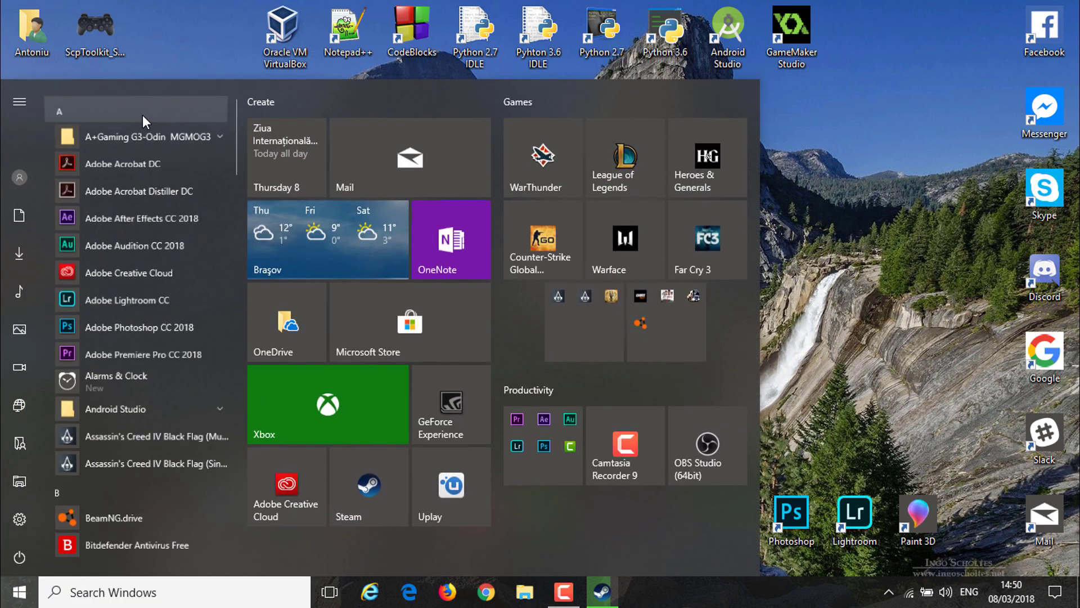
pyautogui.click(143, 115)
pyautogui.click(120, 388)
pyautogui.click(110, 120)
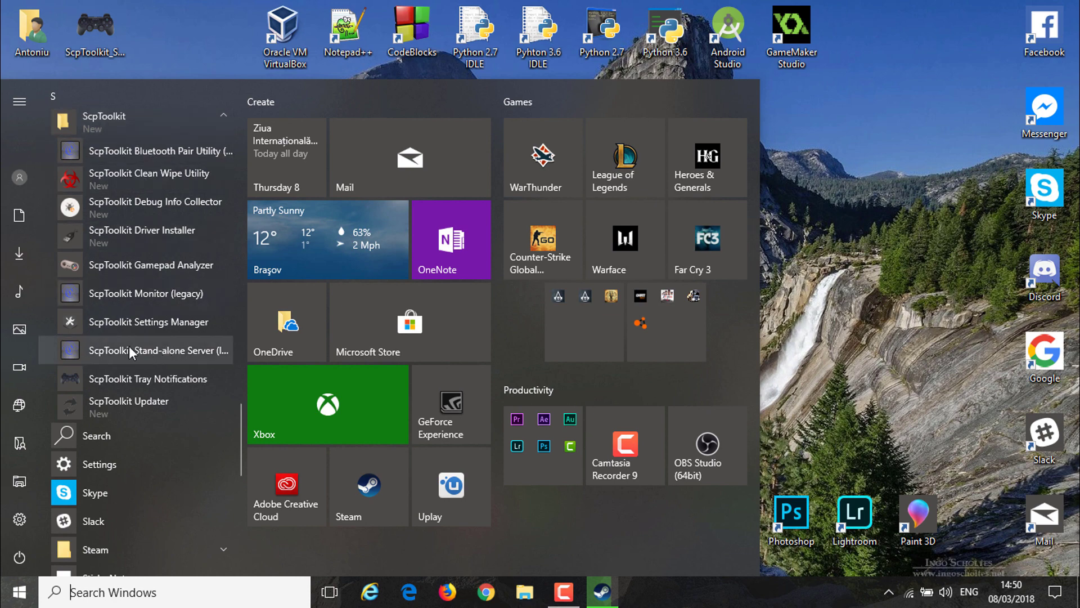
pyautogui.click(128, 347)
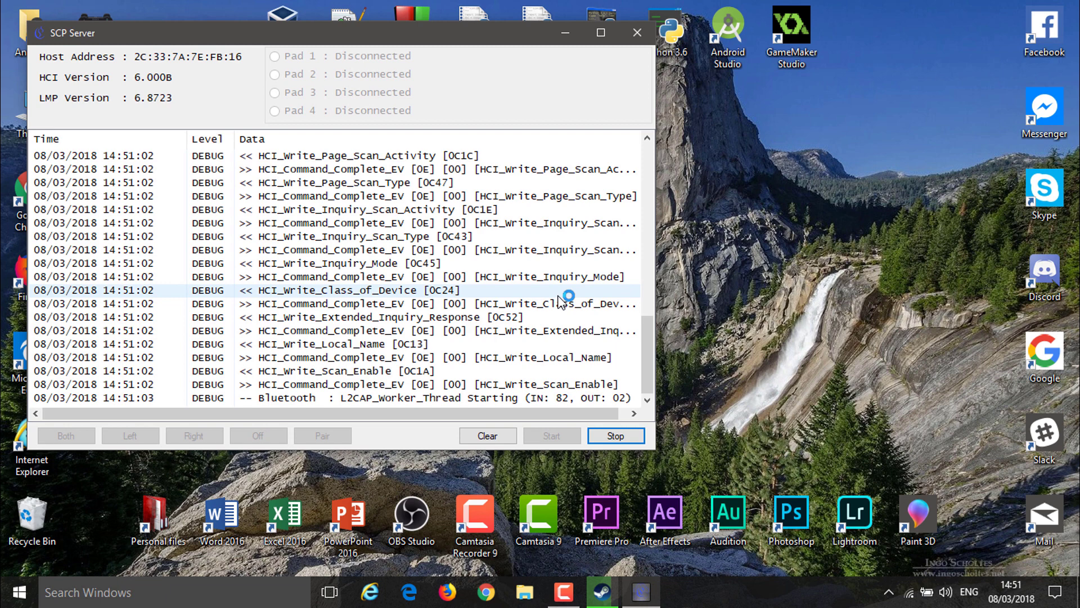
# Stop and restart the SCP server so the DualShock 3 appears as Pad One on Port #1.
pyautogui.click(623, 438)
pyautogui.click(562, 434)
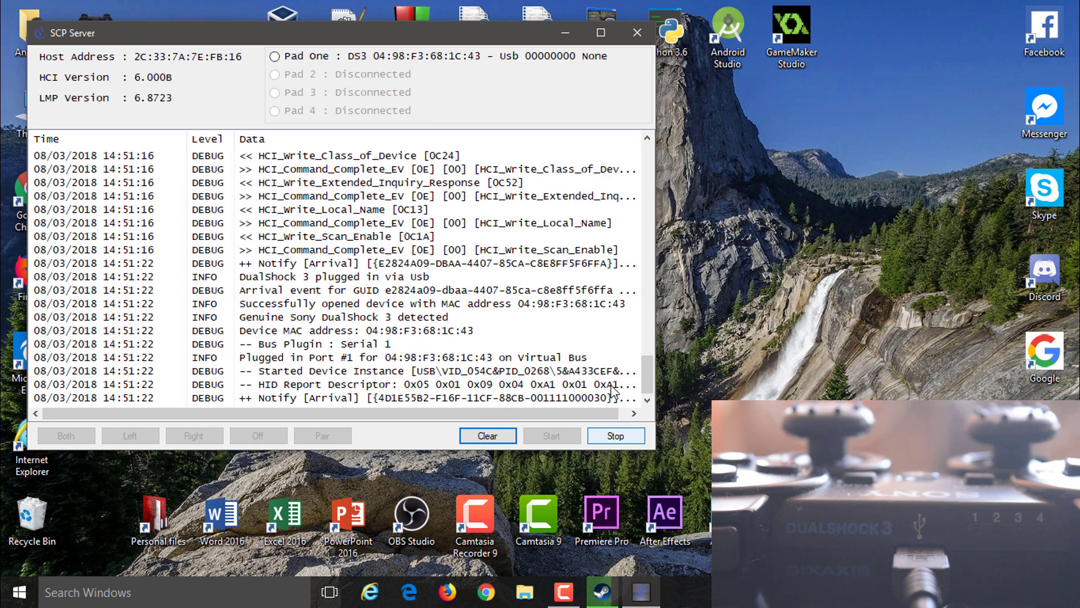
# Select Pad One, turn rumble off, clear the log, and stop the server.
pyautogui.click(275, 57)
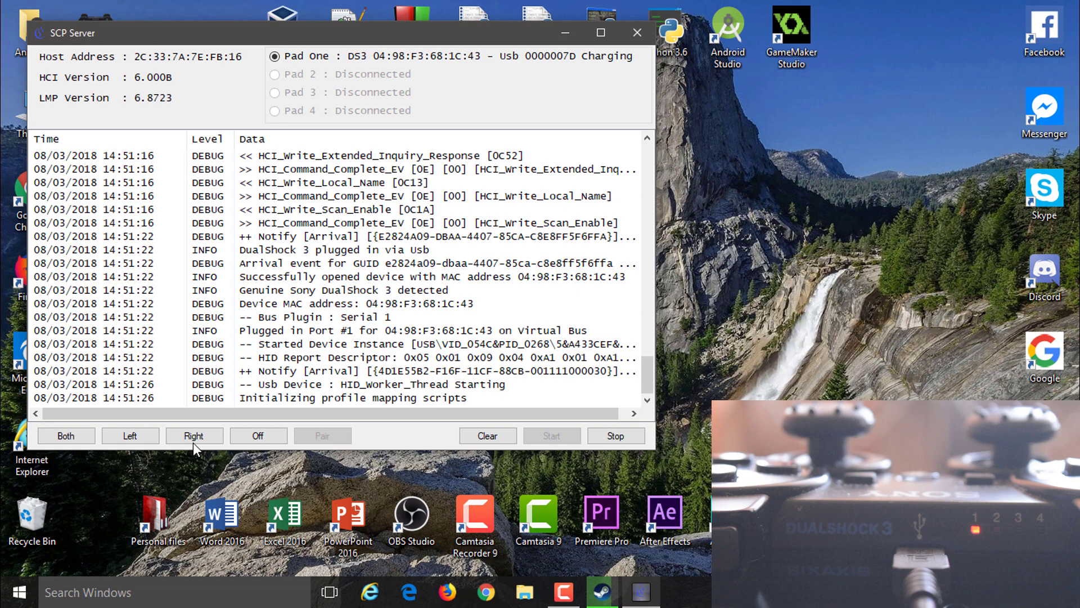
pyautogui.click(260, 439)
pyautogui.click(487, 435)
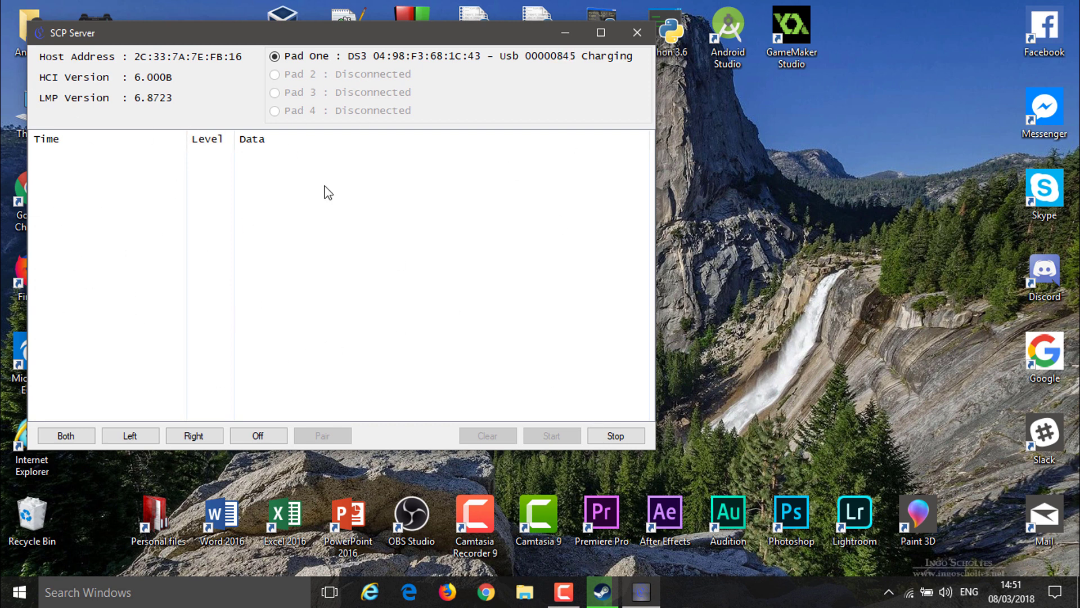
pyautogui.click(616, 437)
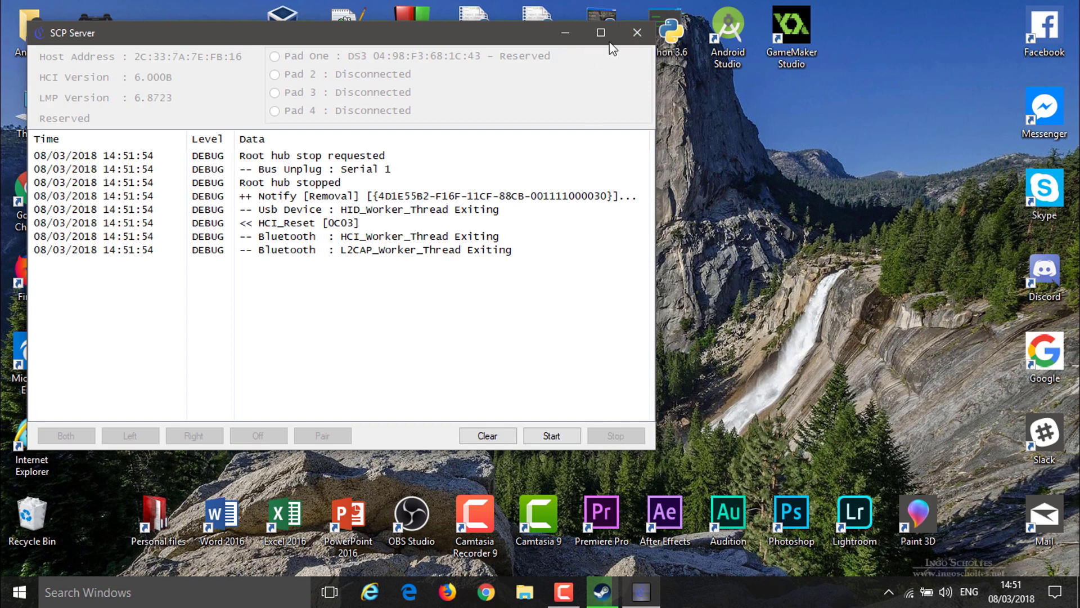
# Restart SCP Stand-alone Server from the ScpToolkit Start folder, select Pad One, and minimize it.
pyautogui.click(635, 32)
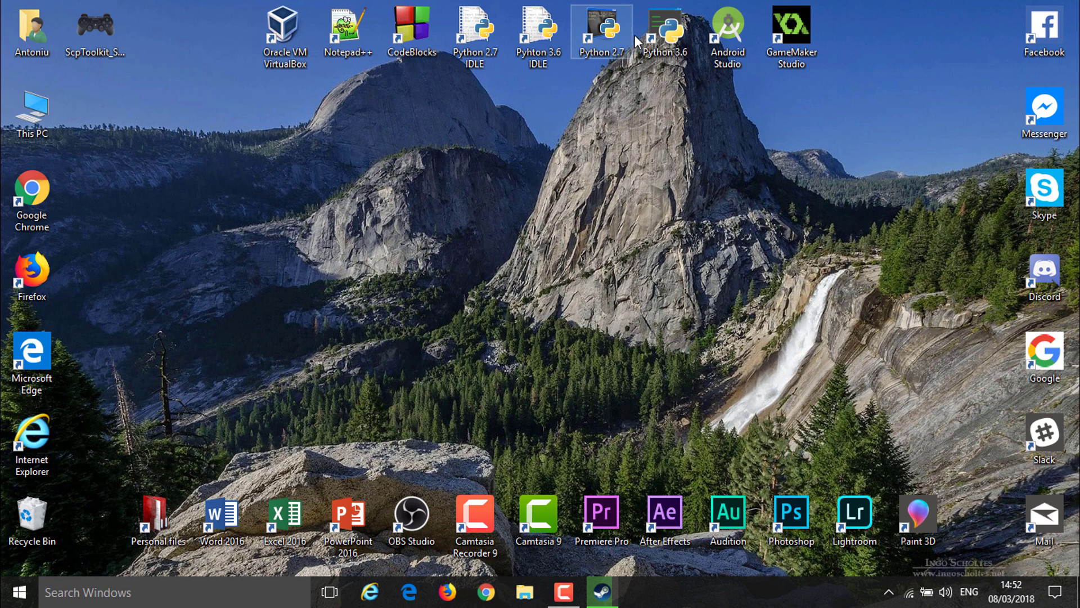
pyautogui.press('super')
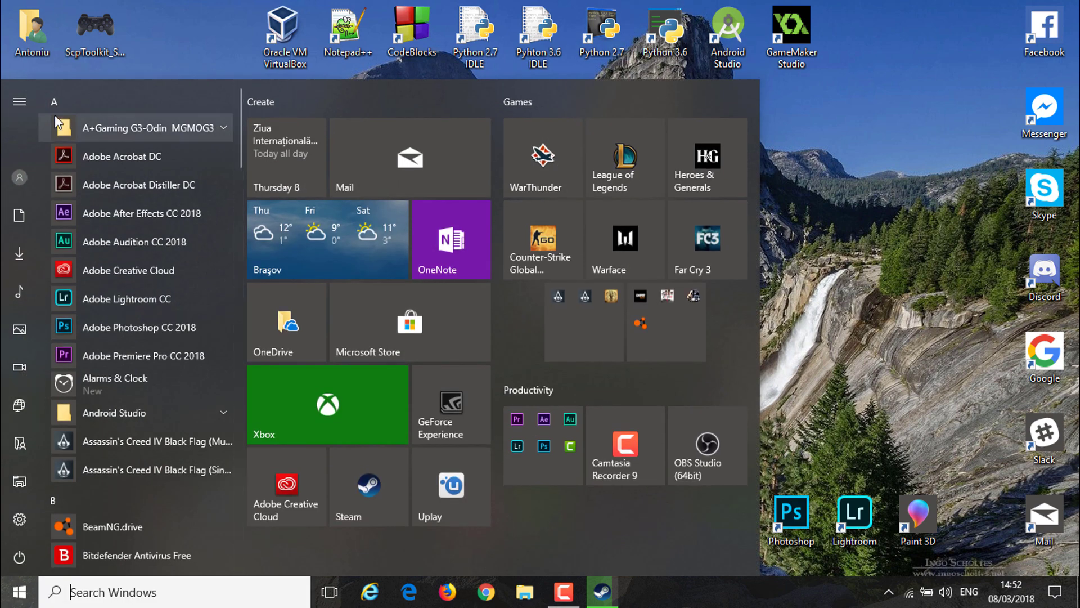
pyautogui.click(104, 104)
pyautogui.click(107, 393)
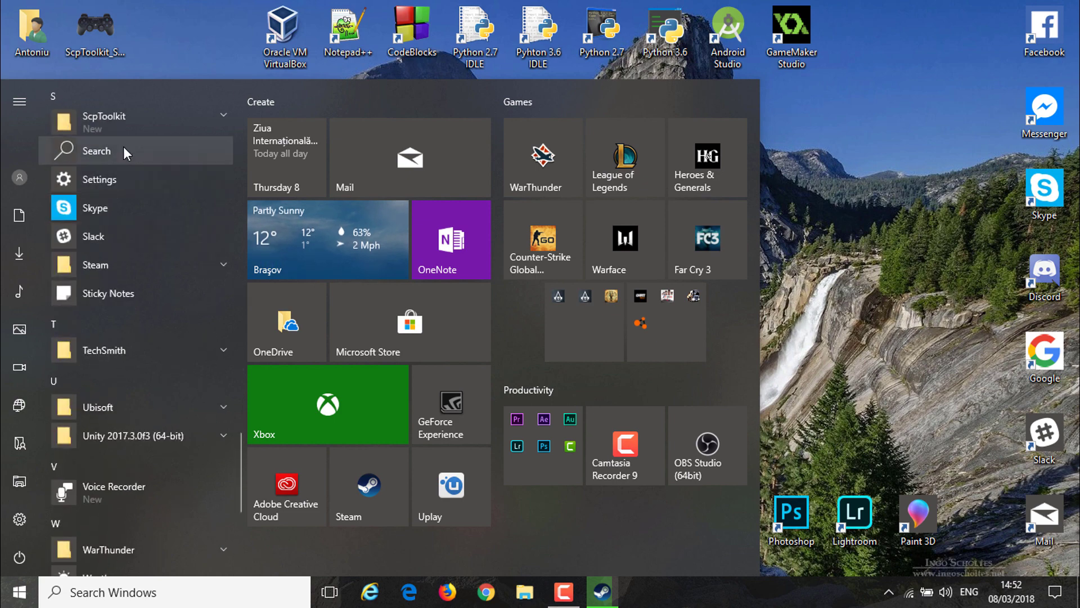
pyautogui.click(110, 110)
pyautogui.click(96, 129)
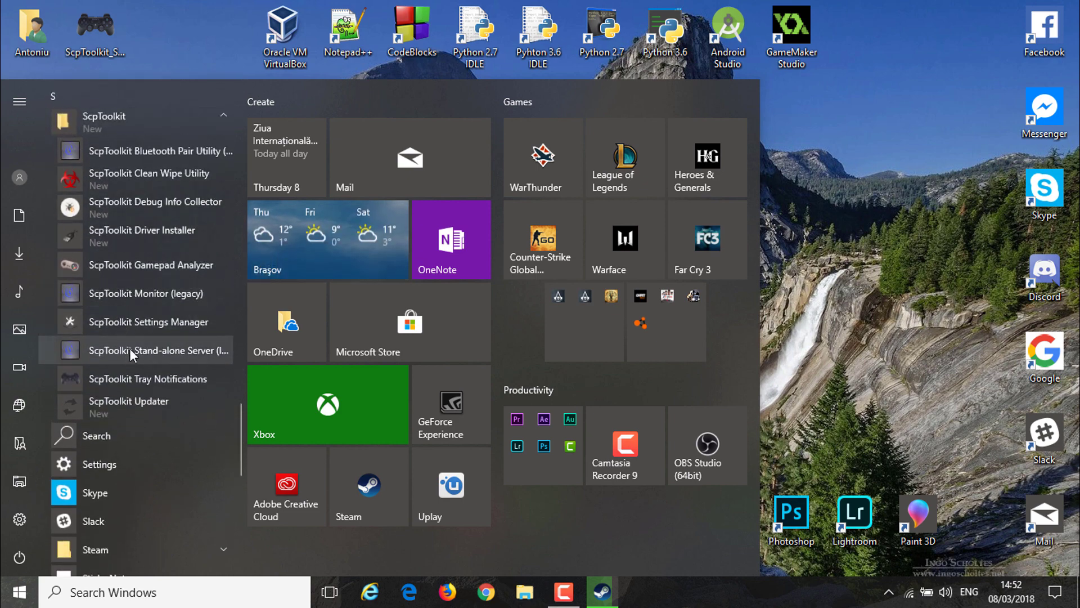
pyautogui.click(129, 349)
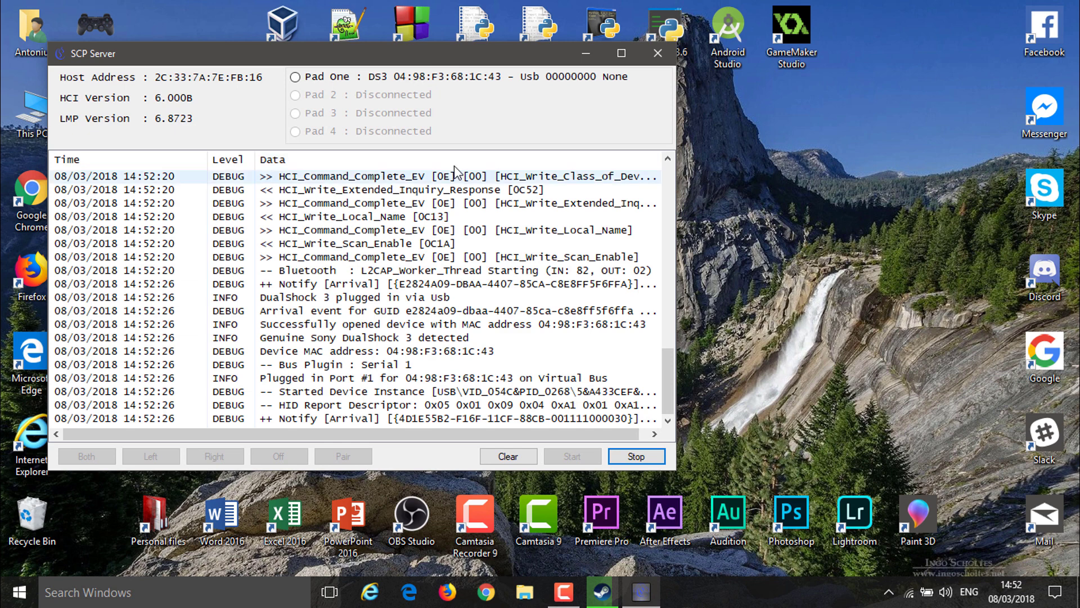
pyautogui.click(340, 79)
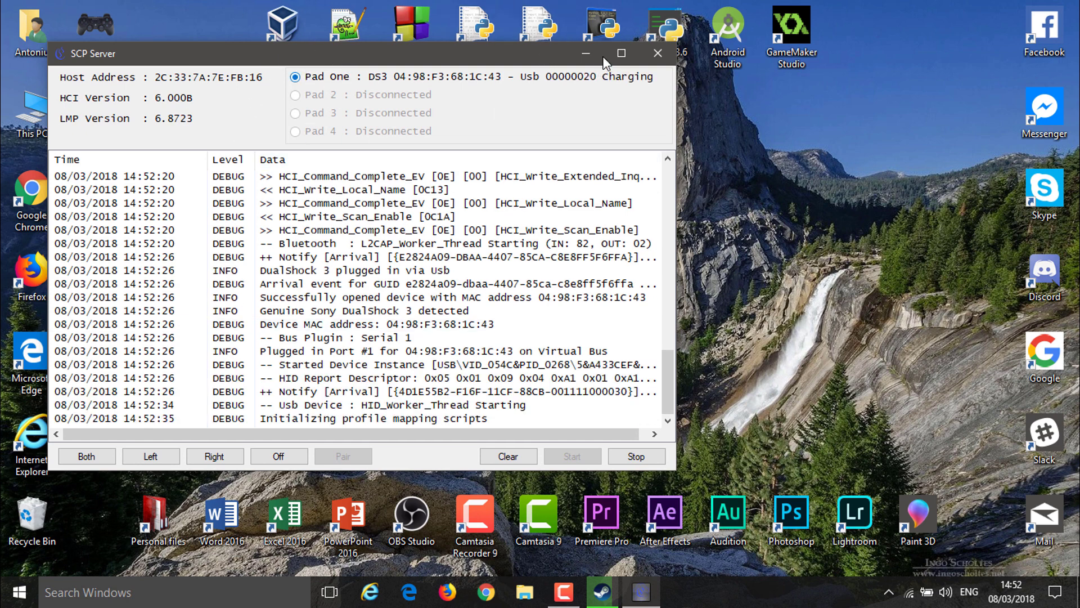
pyautogui.click(587, 53)
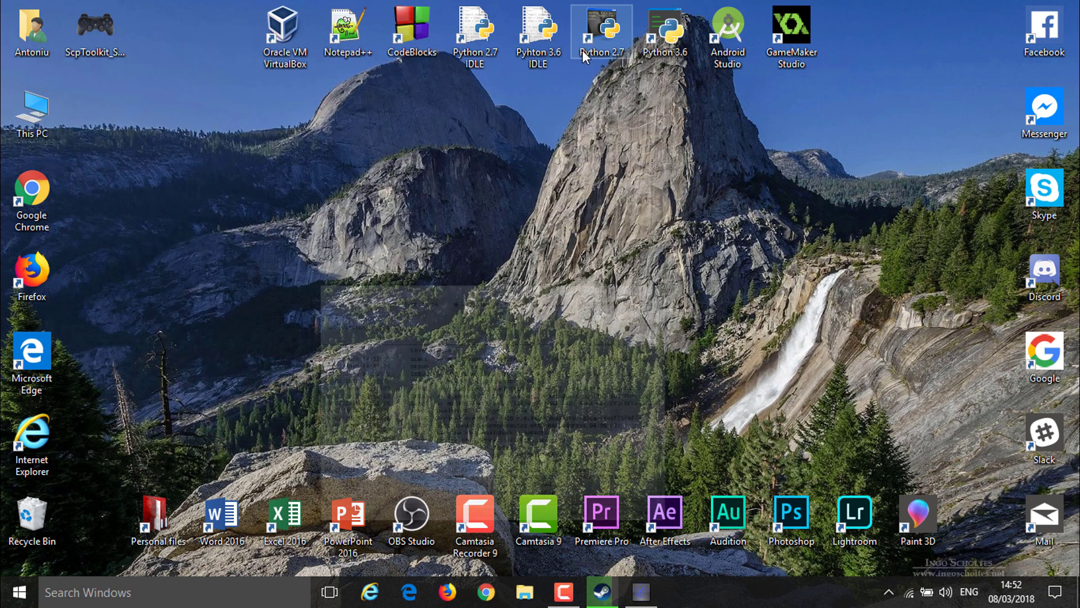
# Open Control Panel's Devices and Printers list.
pyautogui.click(106, 586)
pyautogui.write('c')
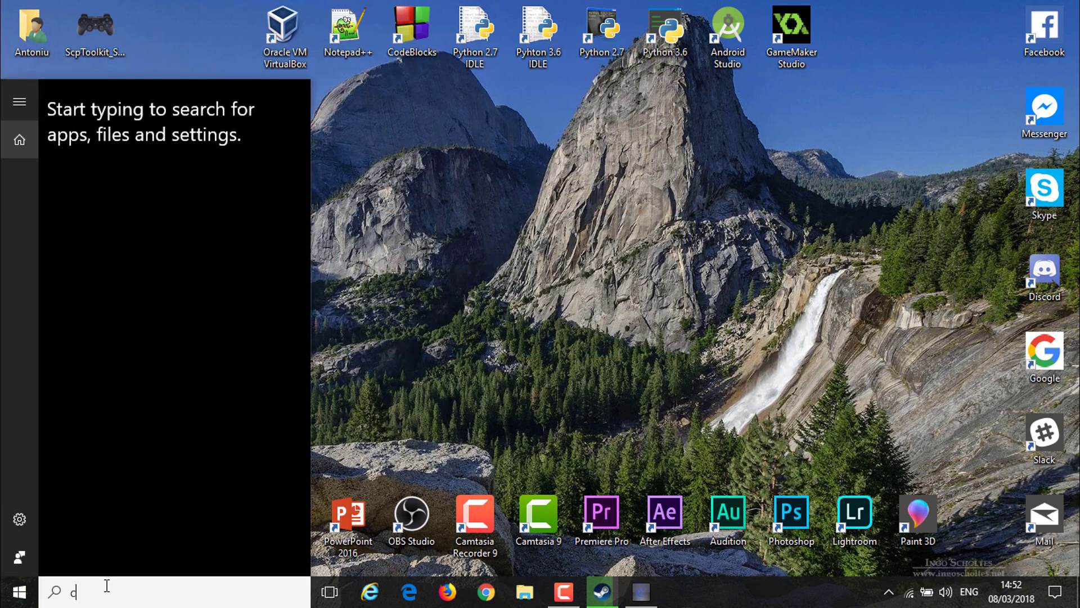
pyautogui.write('ontrol panel')
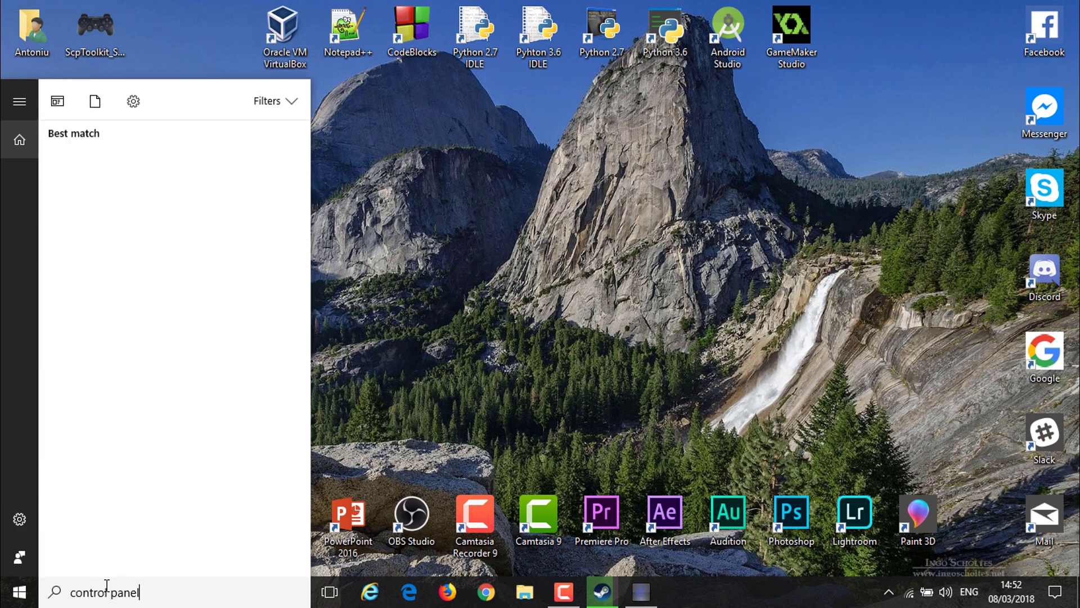
pyautogui.press('Escape')
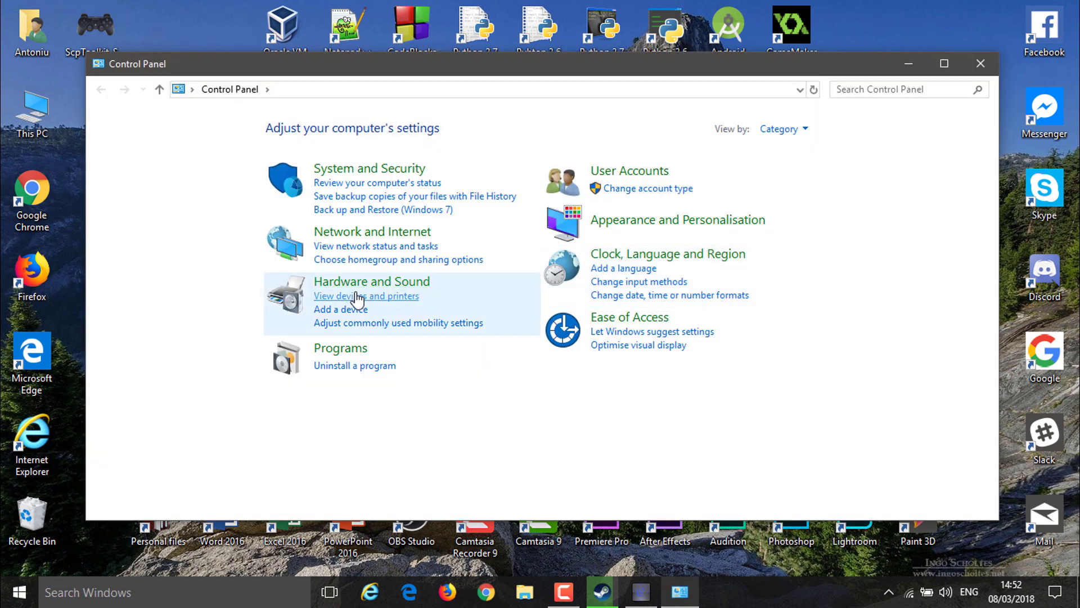
pyautogui.click(356, 297)
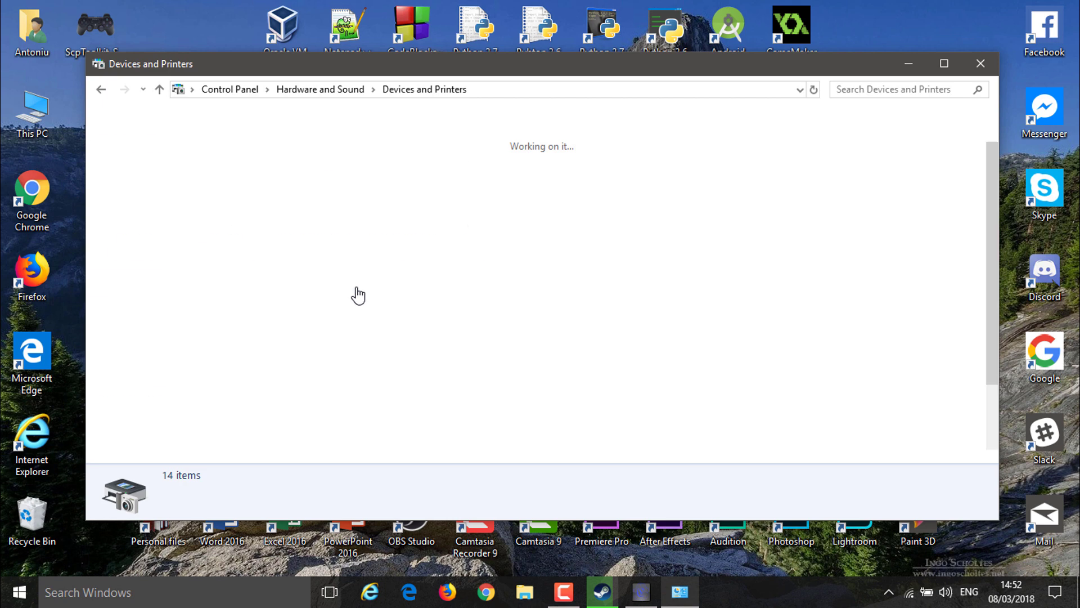
# Select the PLAYSTATION(R)3 Controller and the Xbox 360 Controller for Windows entries.
pyautogui.click(390, 207)
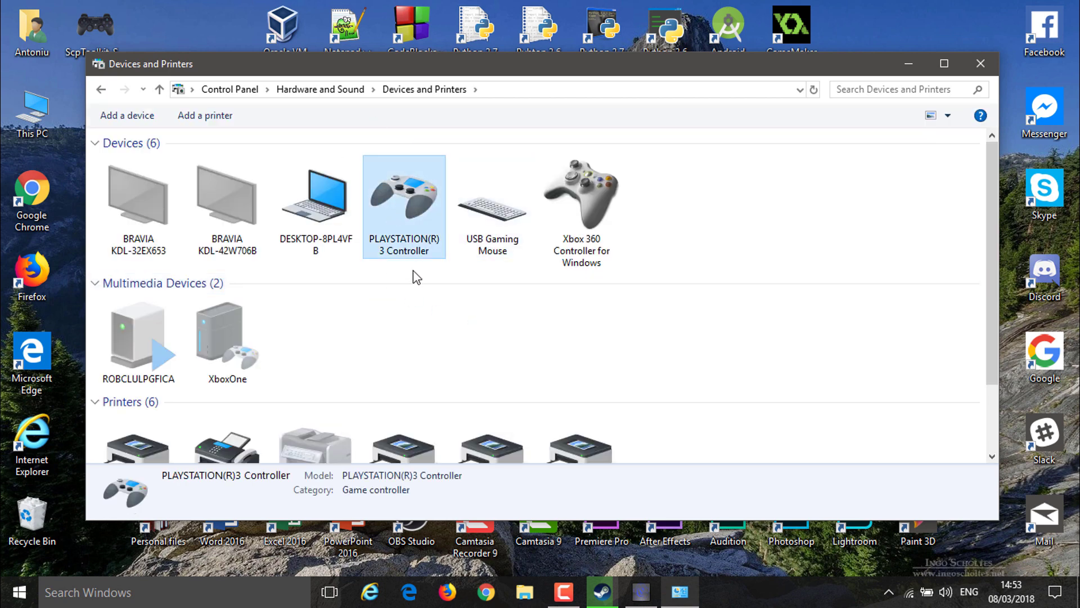
pyautogui.click(604, 198)
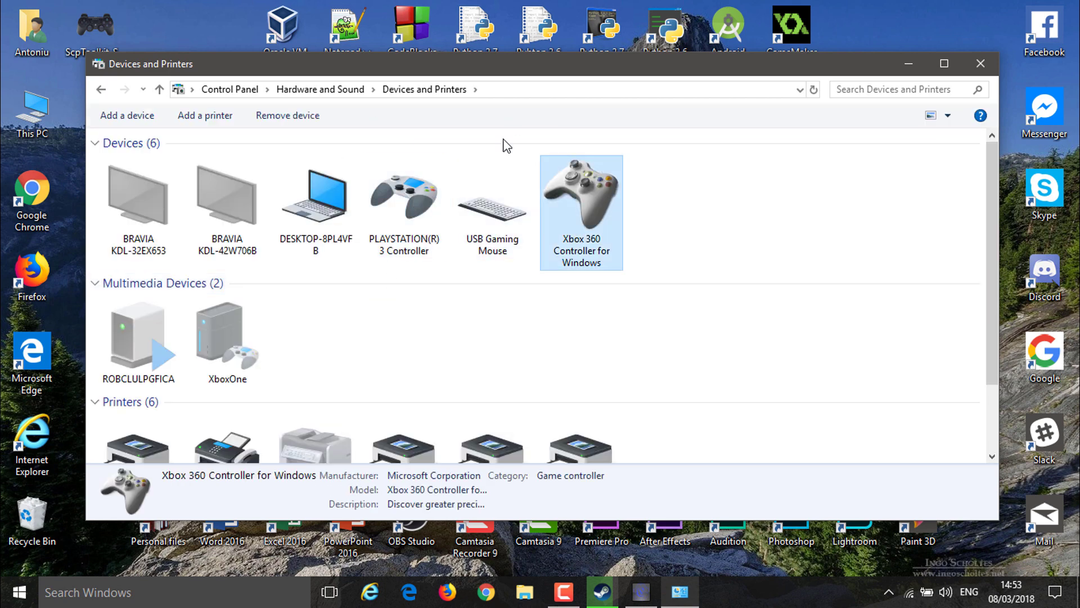
pyautogui.scroll(-2, 701, 297)
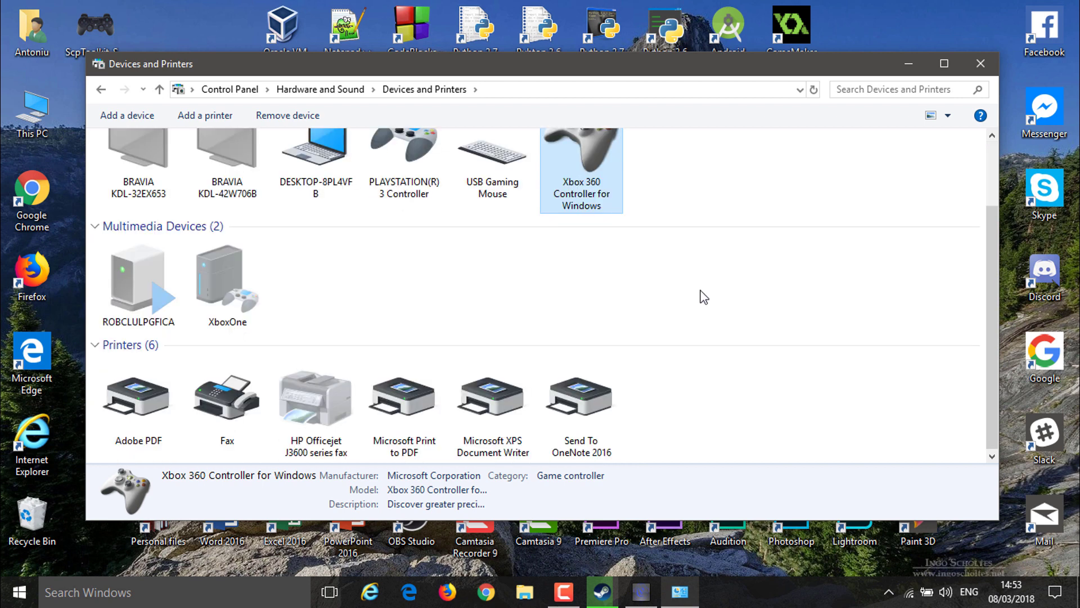
pyautogui.scroll(2, 715, 309)
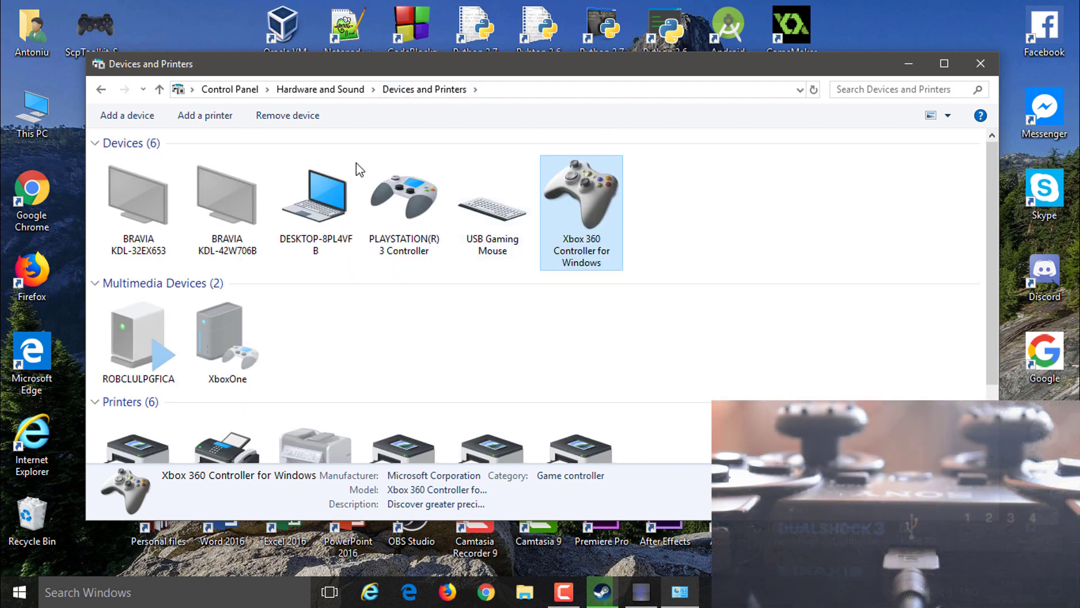
# Open the Xbox 360 Controller's game controller settings and its Properties input test.
pyautogui.click(430, 200)
pyautogui.rightClick(422, 192)
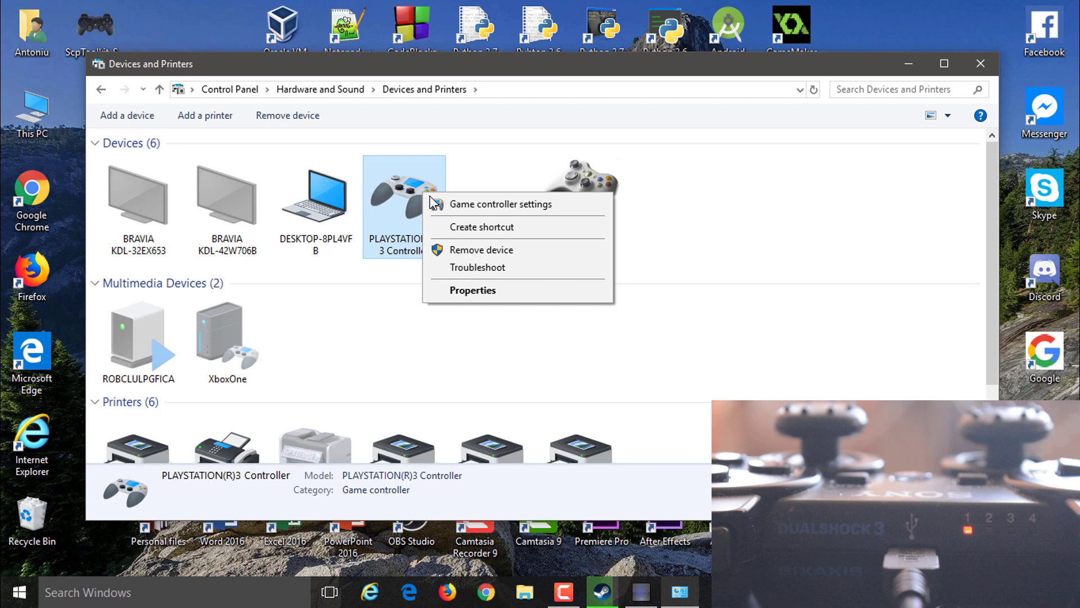
pyautogui.click(646, 244)
pyautogui.click(616, 229)
pyautogui.rightClick(615, 228)
pyautogui.click(646, 238)
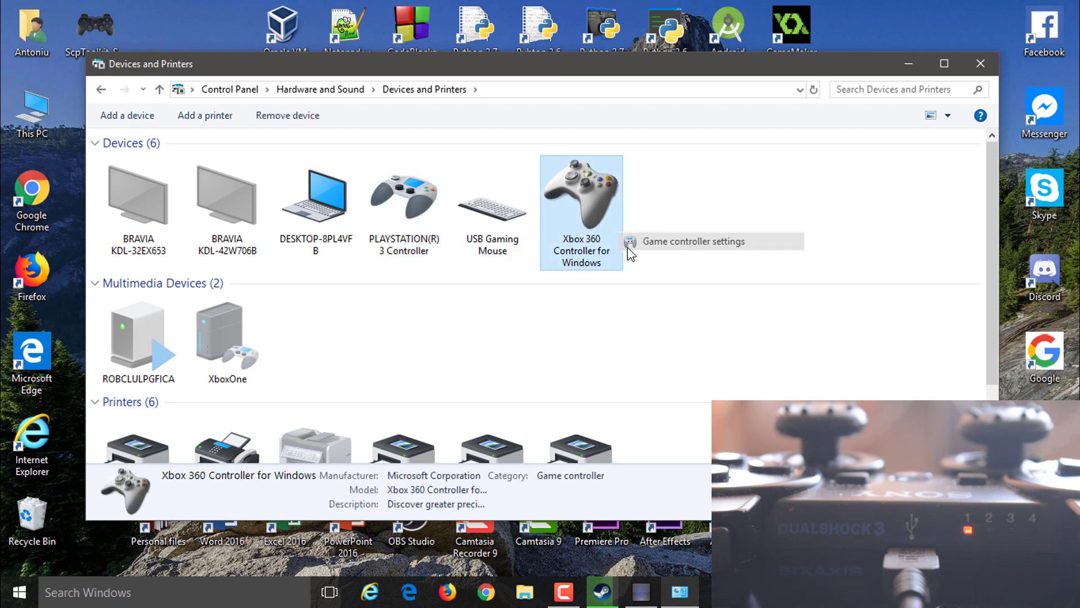
pyautogui.hotkey('alt', 'p')
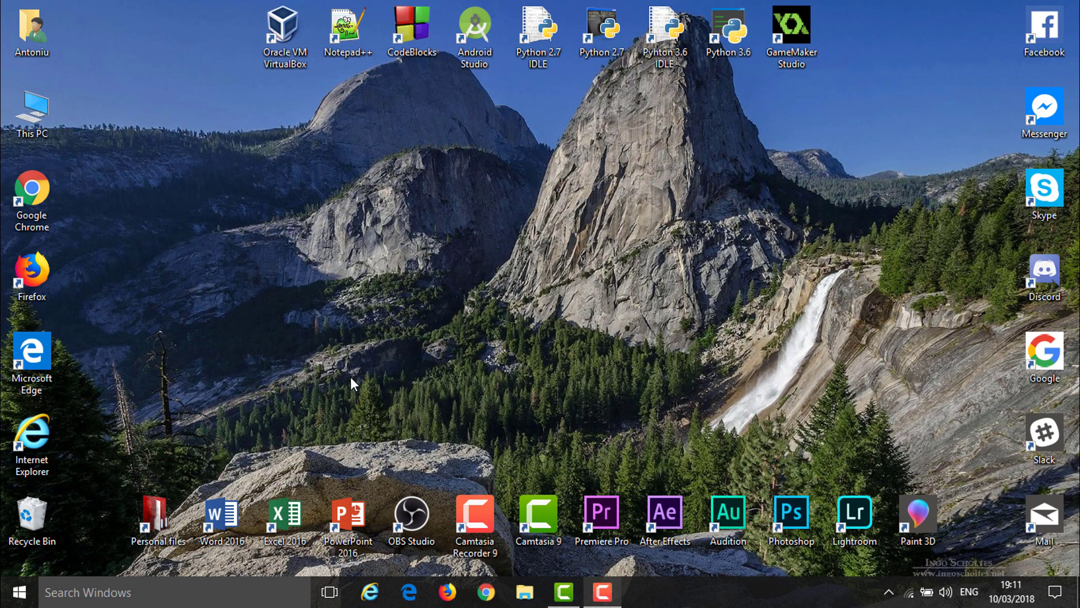
# Launch System Configuration through an msconfig search and show its Services tab.
pyautogui.click(115, 594)
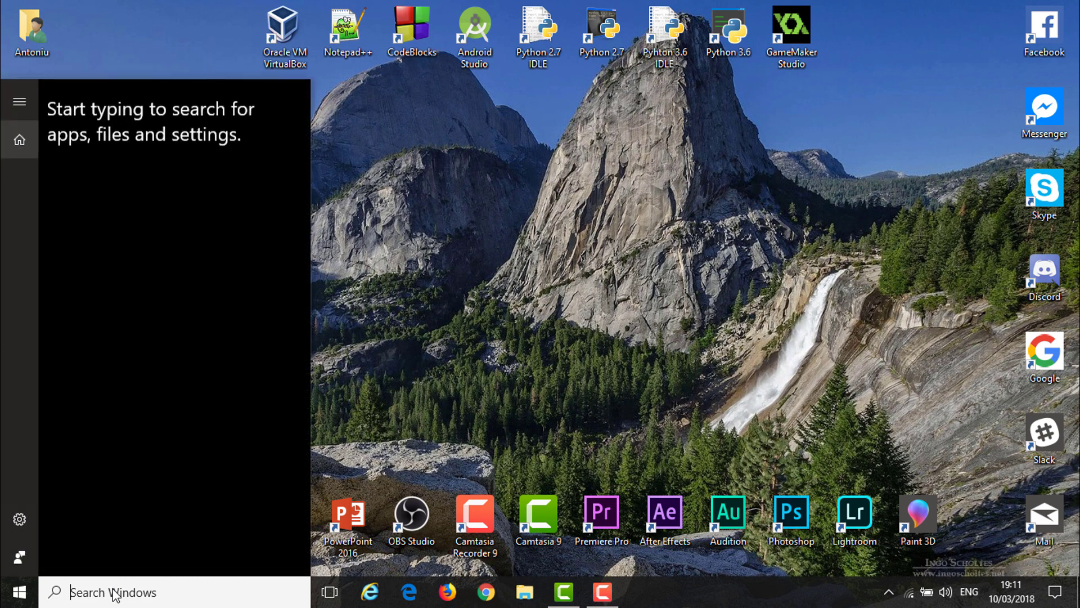
pyautogui.write('msconfig')
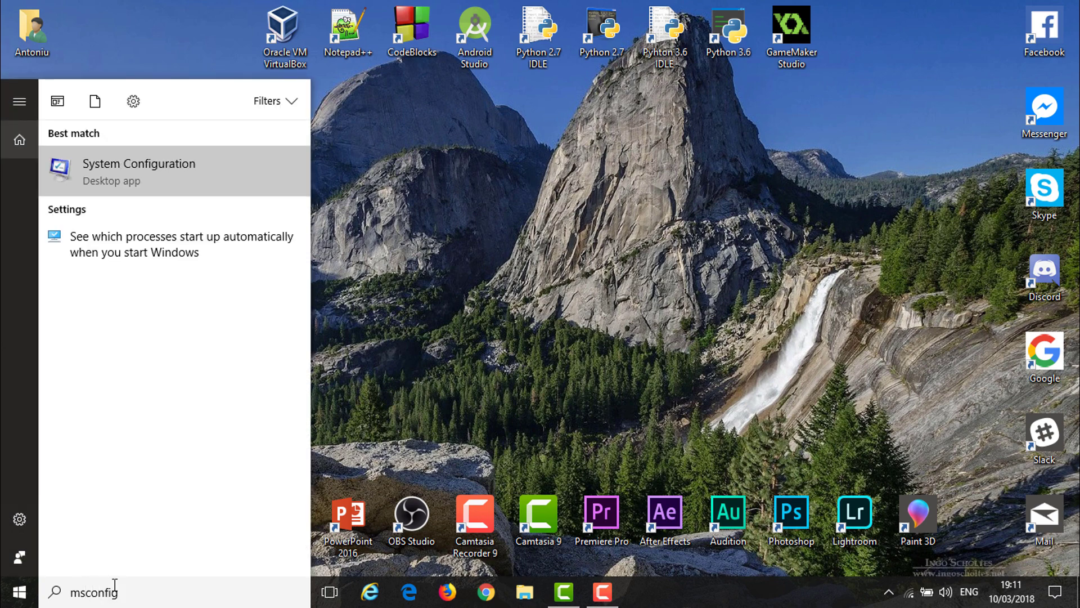
pyautogui.click(116, 137)
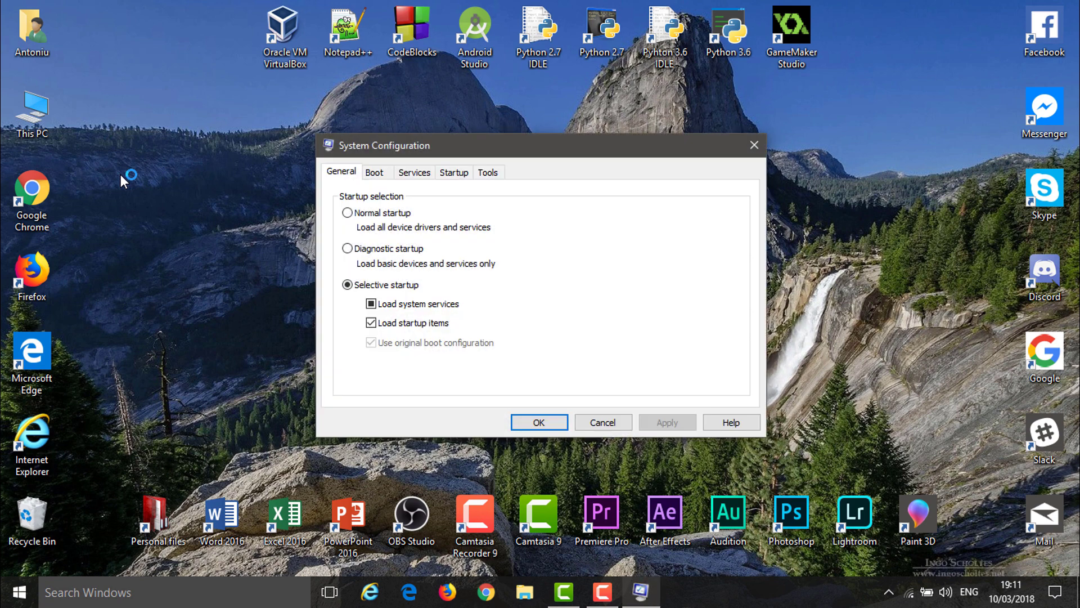
pyautogui.hotkey('ctrl', 'Tab')
pyautogui.hotkey('ctrl', 'Tab')
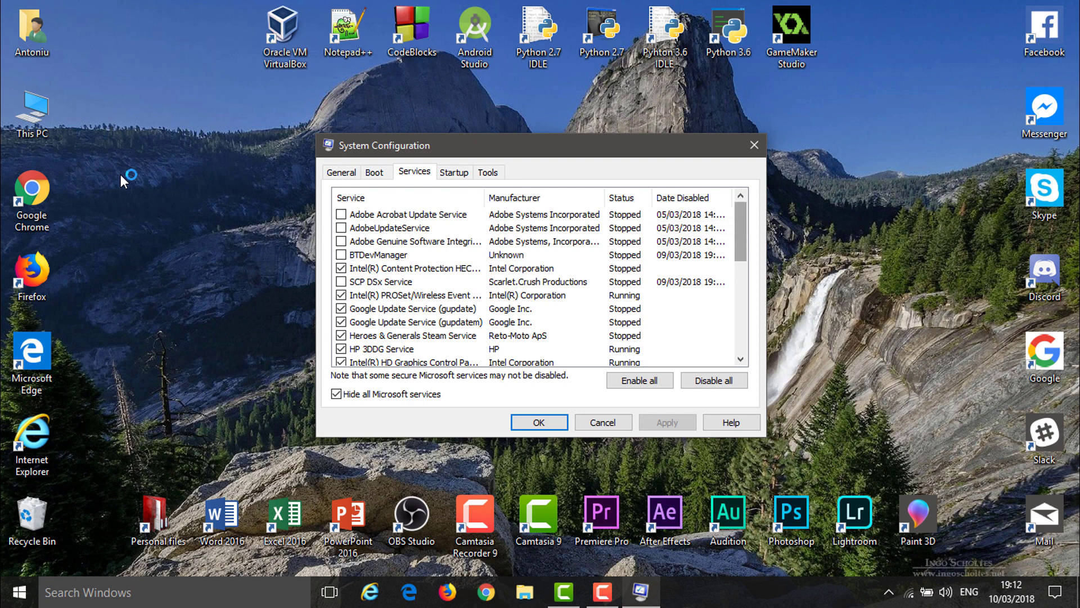
# Toggle the updater service's startup setting and select SCP DSx Service.
pyautogui.scroll(-7, 540, 282)
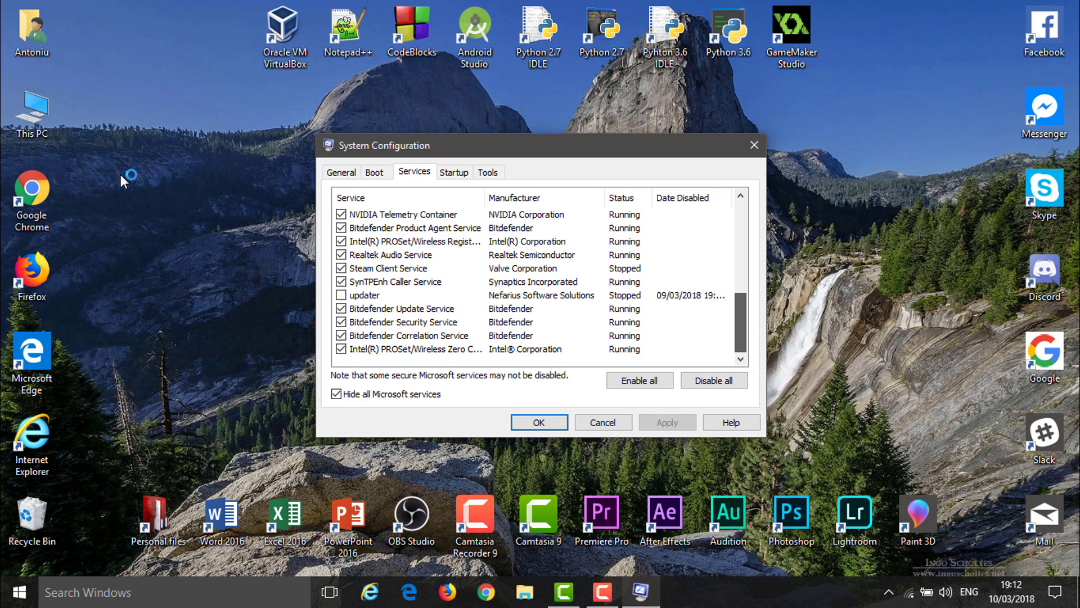
pyautogui.click(364, 294)
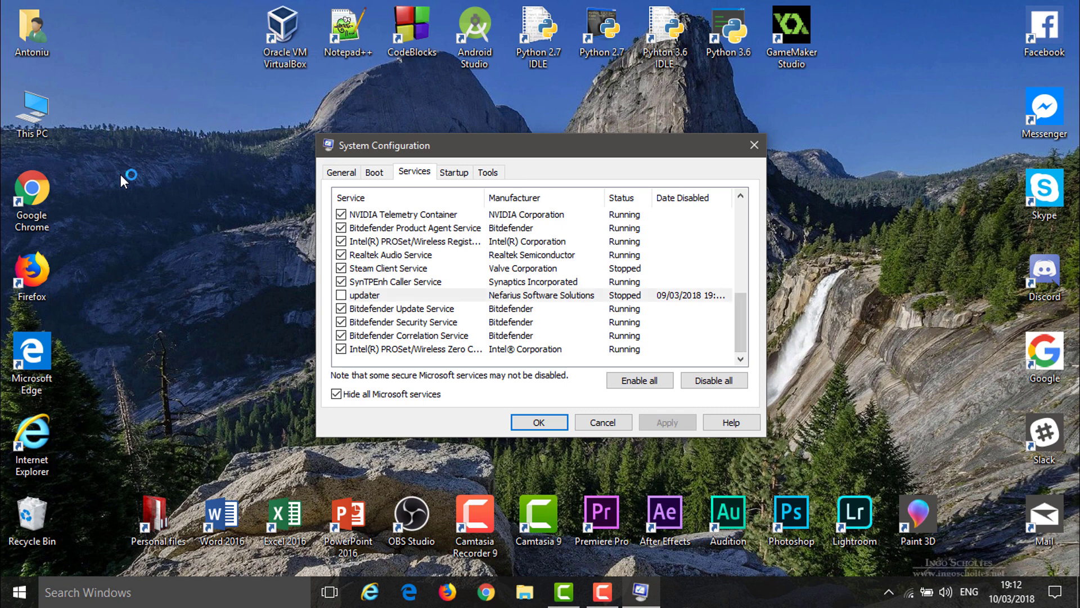
pyautogui.press('Up')
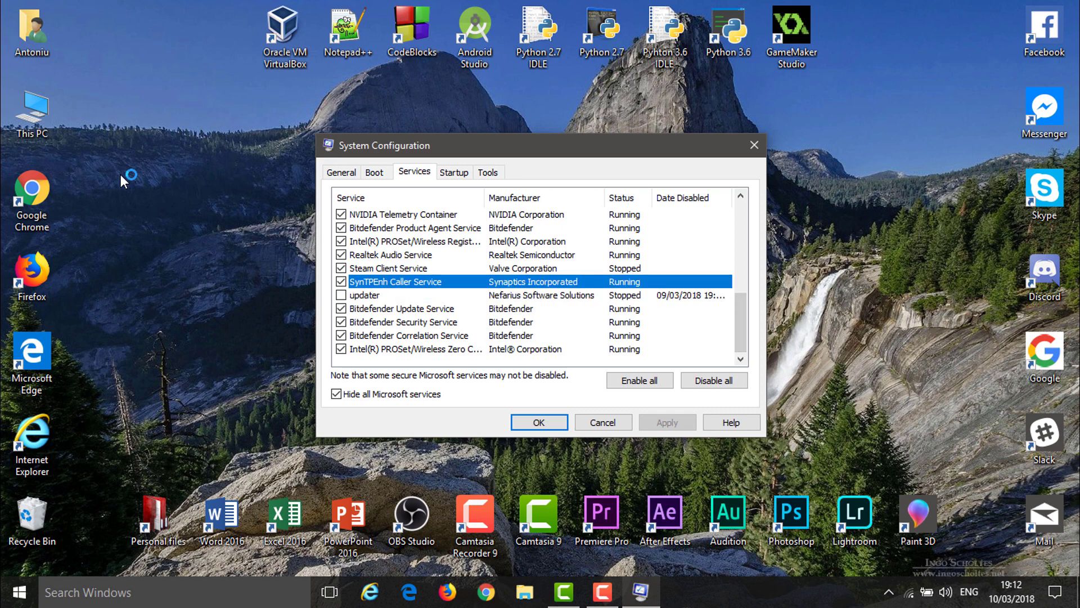
pyautogui.press('Down')
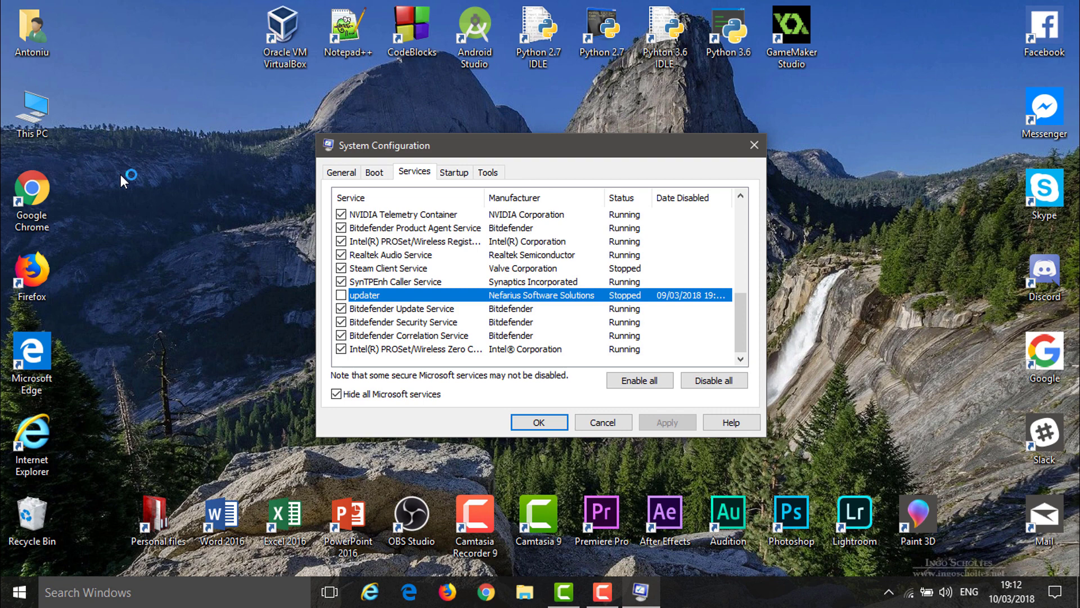
pyautogui.press('space')
pyautogui.press('space')
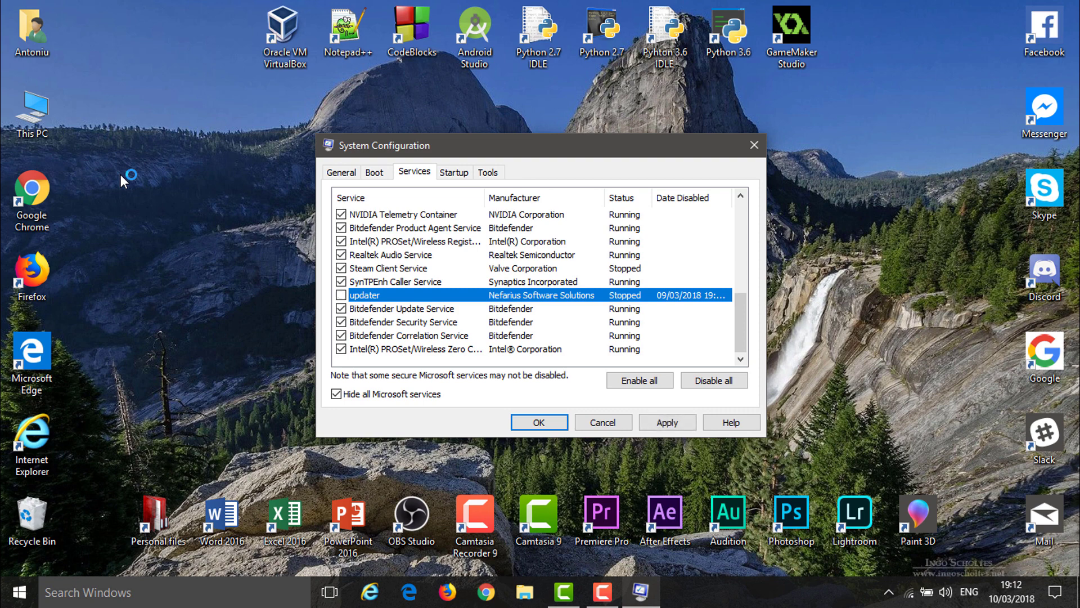
pyautogui.scroll(3, 540, 287)
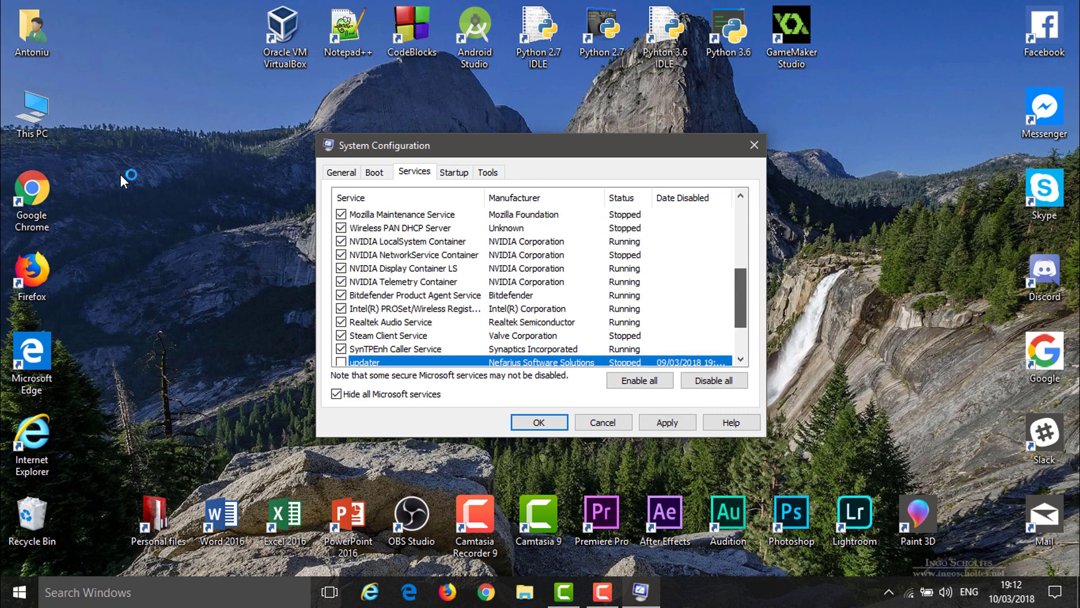
pyautogui.scroll(4, 540, 287)
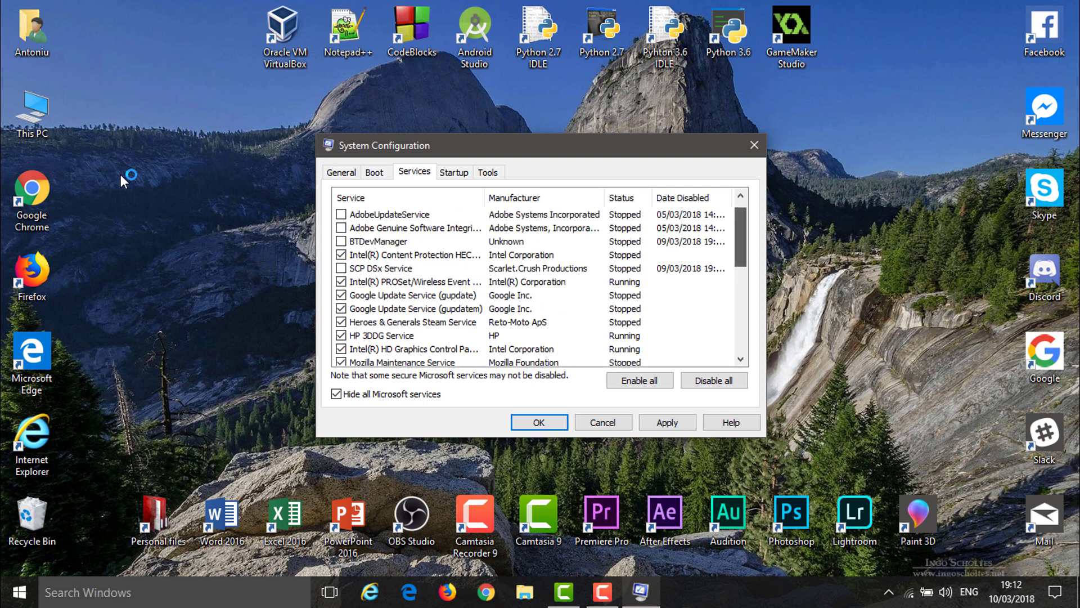
pyautogui.click(383, 281)
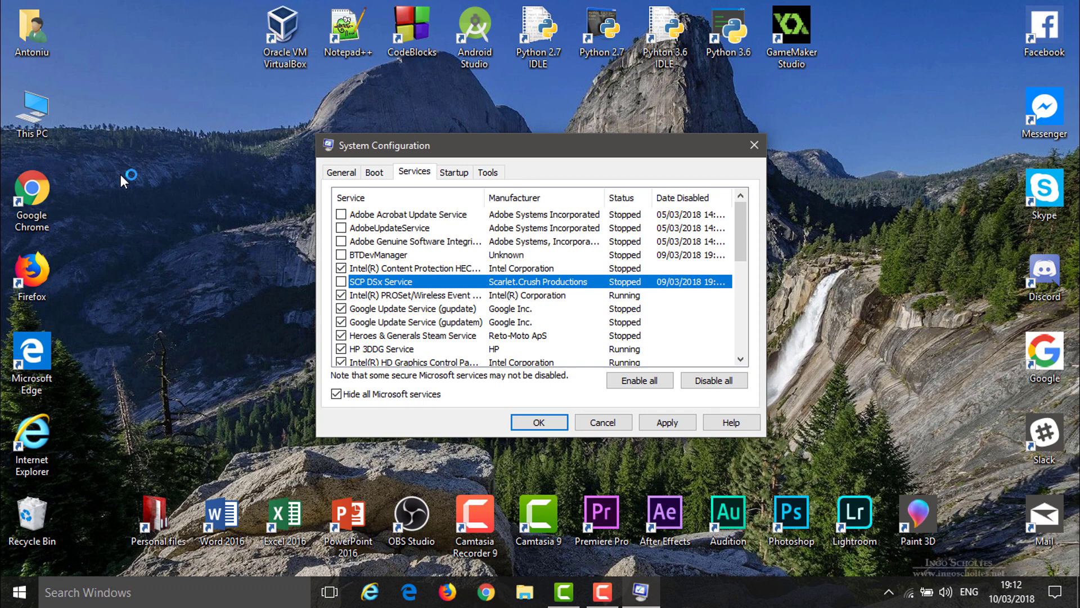
# Apply the service changes, close System Configuration, and exit without restarting.
pyautogui.click(667, 422)
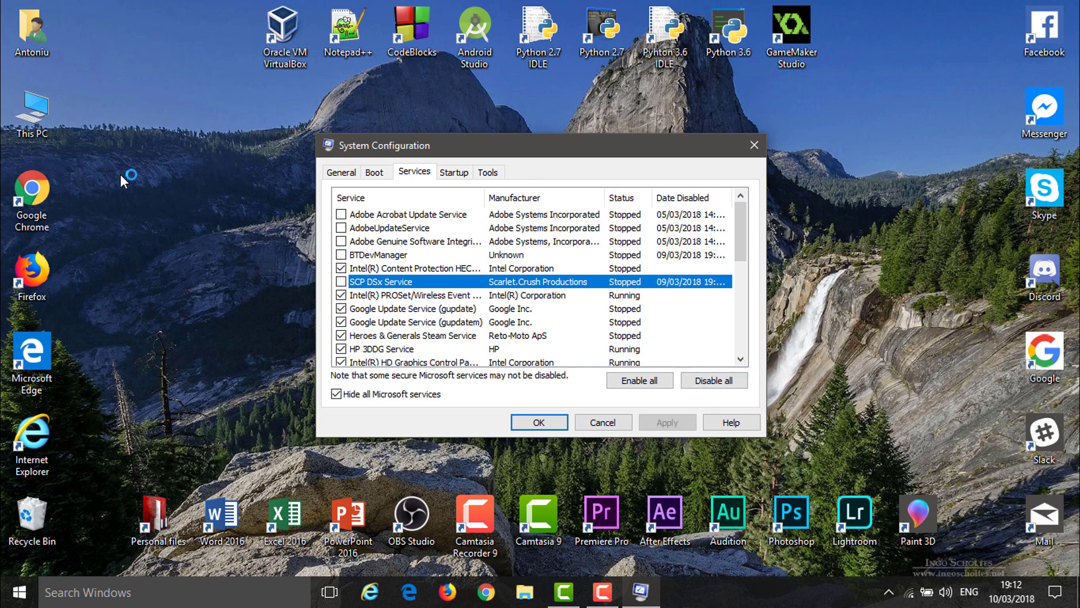
pyautogui.click(539, 421)
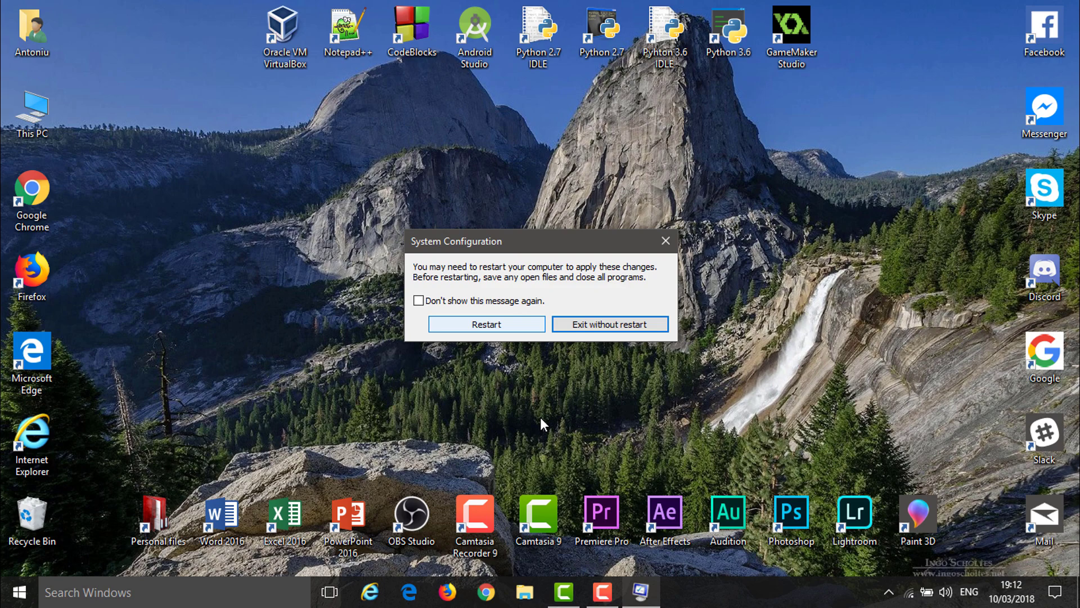
pyautogui.click(557, 324)
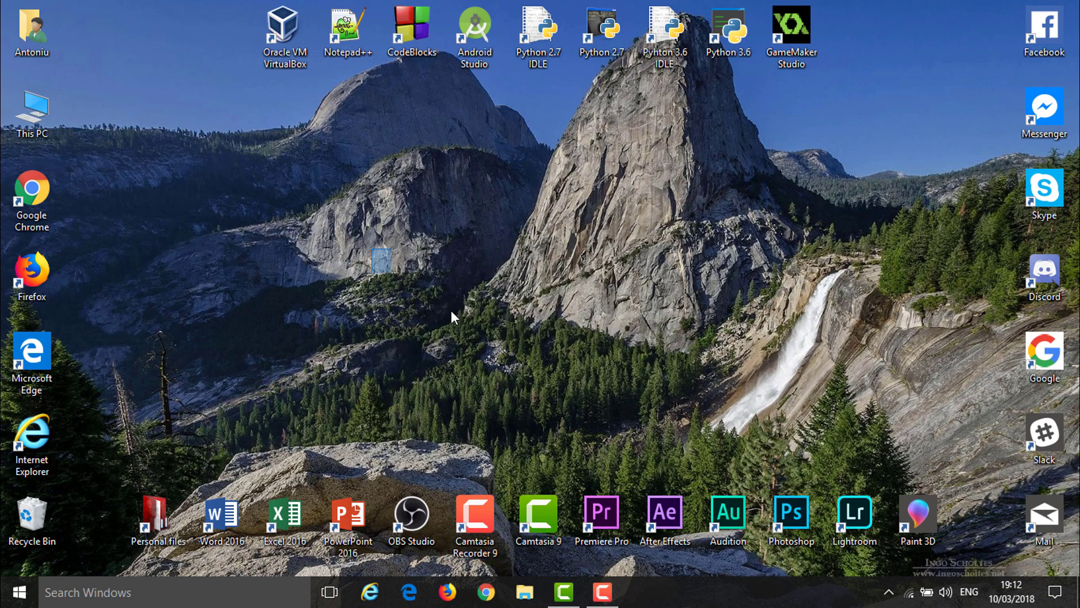